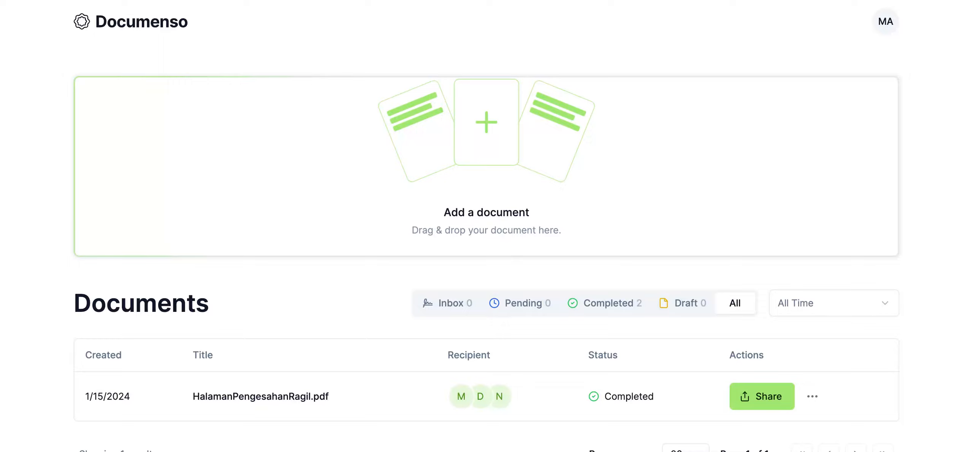
- Upload TEMPLATE NOTULEN.pdf as a new document
{"action": "left_click", "coordinate": [897, 225]}
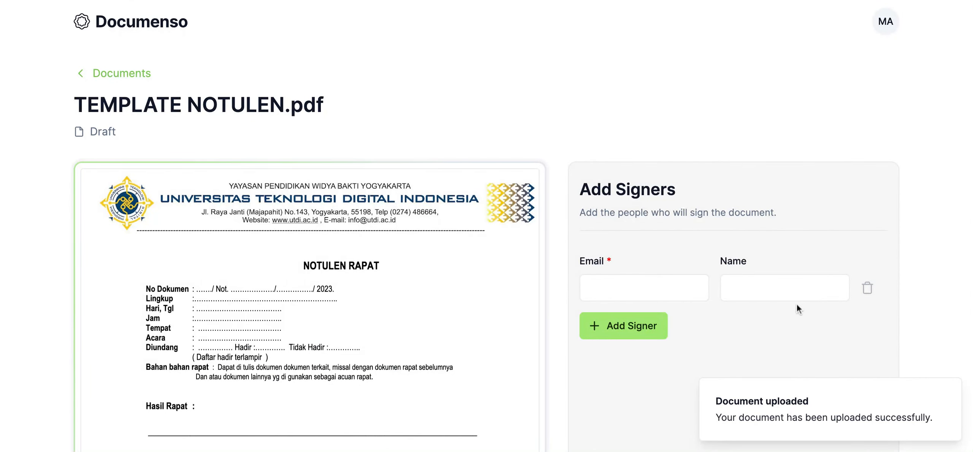
- Examine the meeting minutes template from the first-page header to the Sekretaris Rapat and Pimpinan Rapat signature blocks on the last page
{"action": "scroll", "coordinate": [894, 317], "scroll_direction": "down", "scroll_amount": 5}
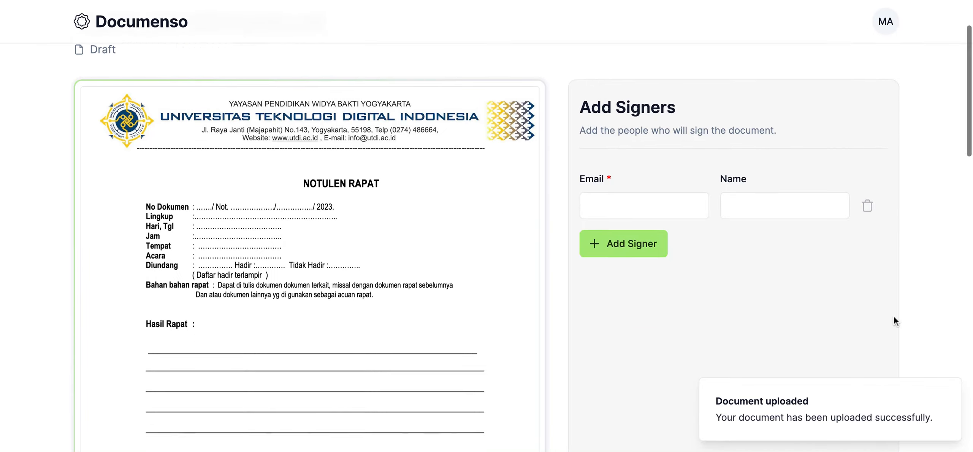
{"action": "scroll", "coordinate": [551, 323], "scroll_direction": "down", "scroll_amount": 4}
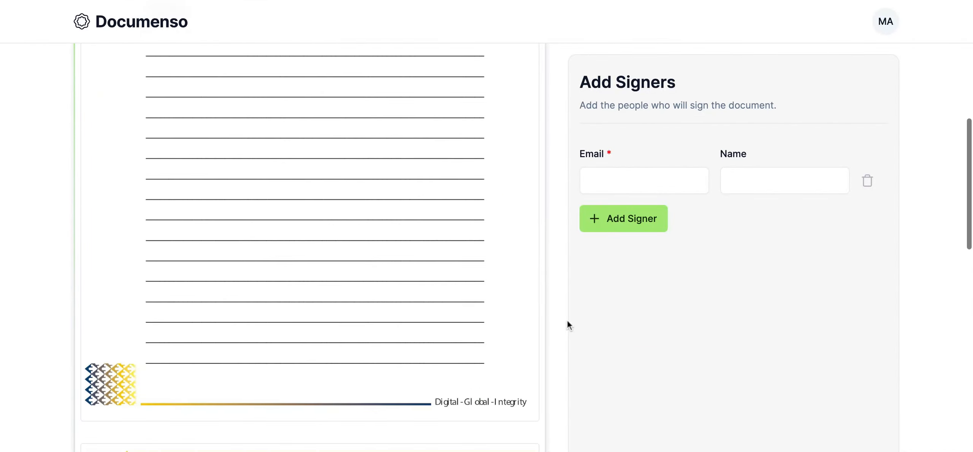
{"action": "scroll", "coordinate": [809, 346], "scroll_direction": "down", "scroll_amount": 5}
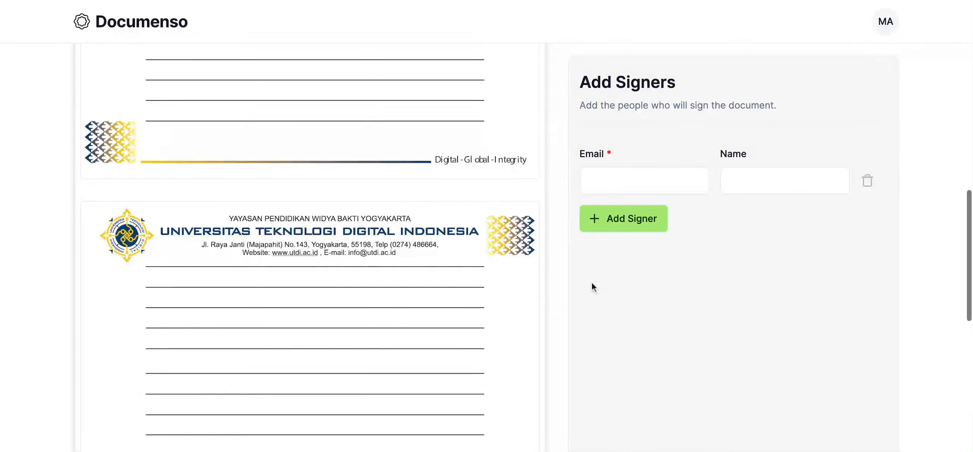
{"action": "scroll", "coordinate": [481, 305], "scroll_direction": "down", "scroll_amount": 9}
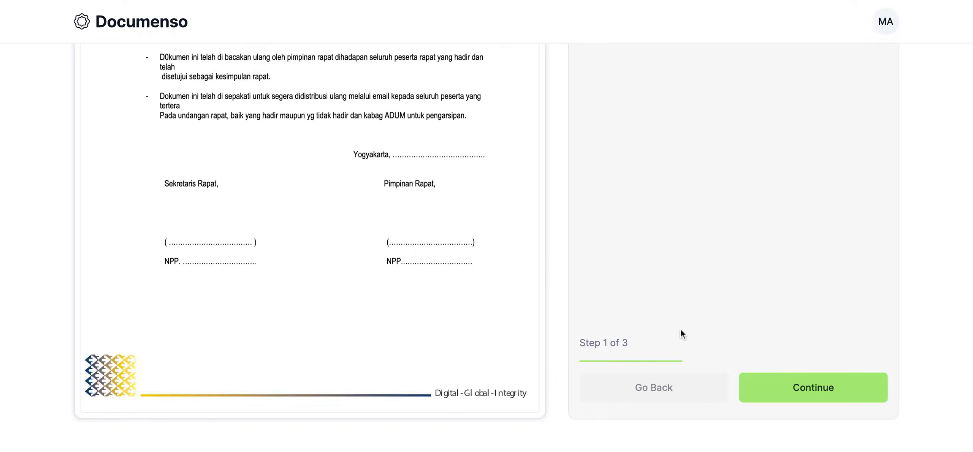
{"action": "scroll", "coordinate": [681, 329], "scroll_direction": "up", "scroll_amount": 13}
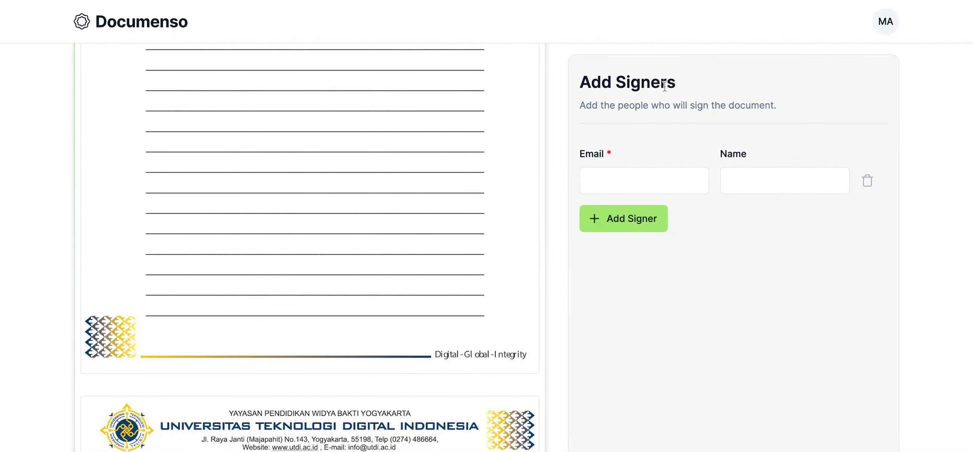
{"action": "scroll", "coordinate": [696, 255], "scroll_direction": "down", "scroll_amount": 12}
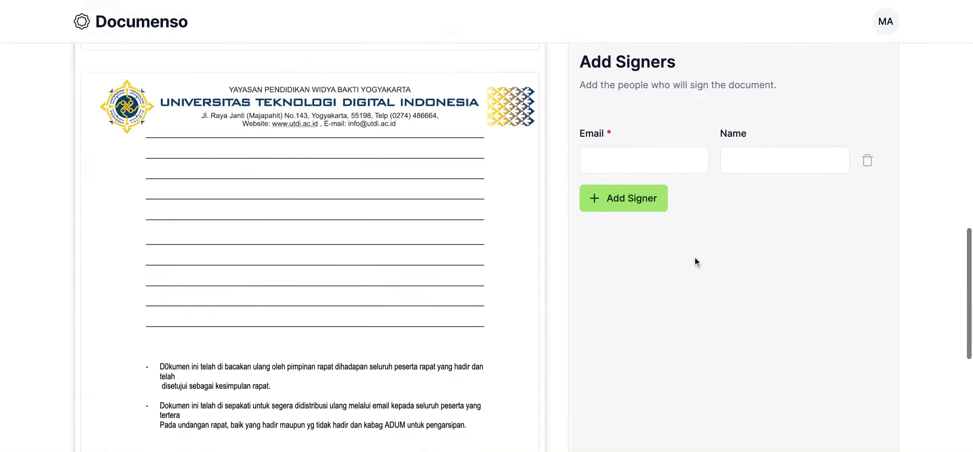
{"action": "scroll", "coordinate": [696, 259], "scroll_direction": "down", "scroll_amount": 1}
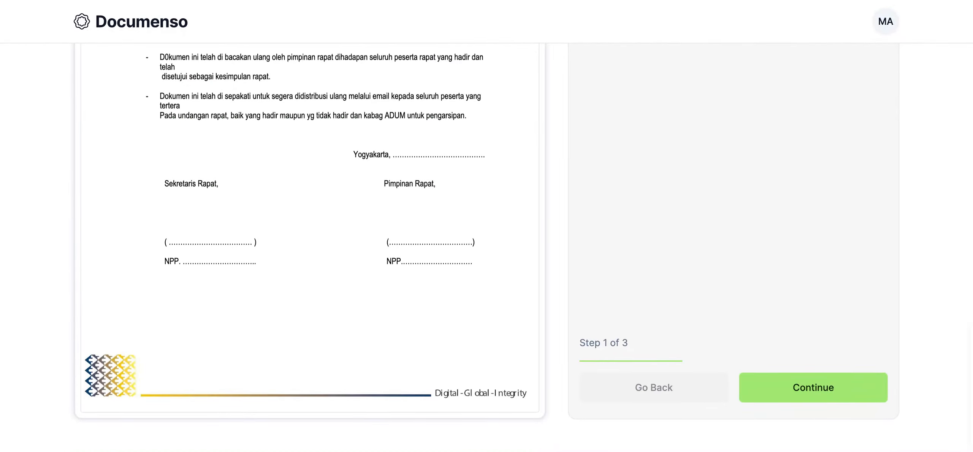
{"action": "scroll", "coordinate": [696, 255], "scroll_direction": "up", "scroll_amount": 3}
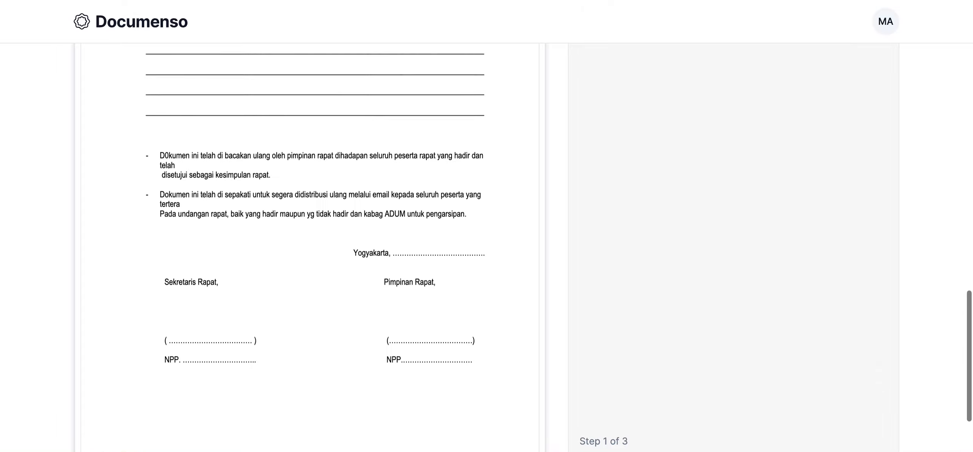
{"action": "scroll", "coordinate": [695, 255], "scroll_direction": "up", "scroll_amount": 3}
{"action": "scroll", "coordinate": [695, 255], "scroll_direction": "down", "scroll_amount": 7}
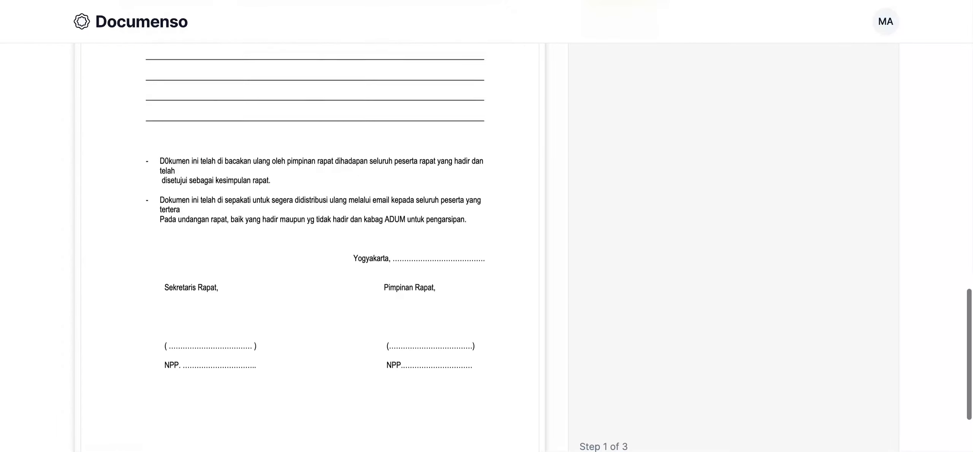
{"action": "scroll", "coordinate": [730, 153], "scroll_direction": "up", "scroll_amount": 4}
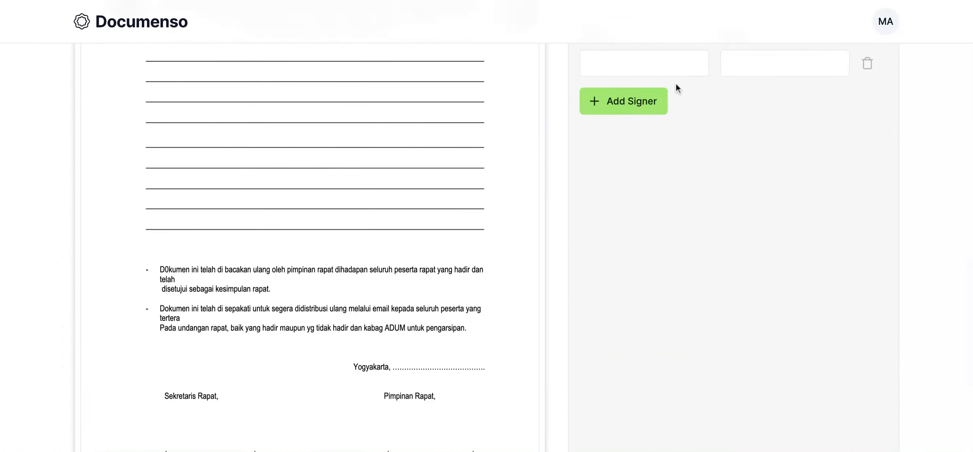
{"action": "scroll", "coordinate": [700, 141], "scroll_direction": "up", "scroll_amount": 2}
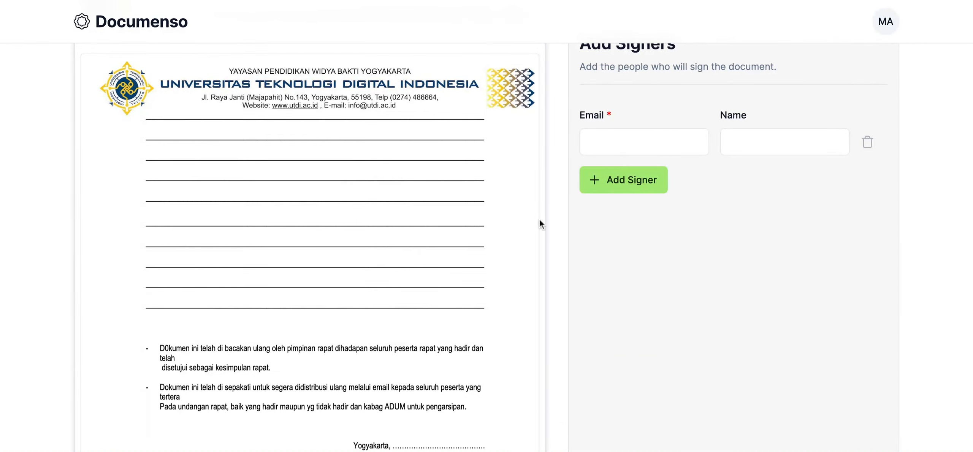
{"action": "scroll", "coordinate": [491, 254], "scroll_direction": "down", "scroll_amount": 5}
{"action": "scroll", "coordinate": [490, 254], "scroll_direction": "up", "scroll_amount": 4}
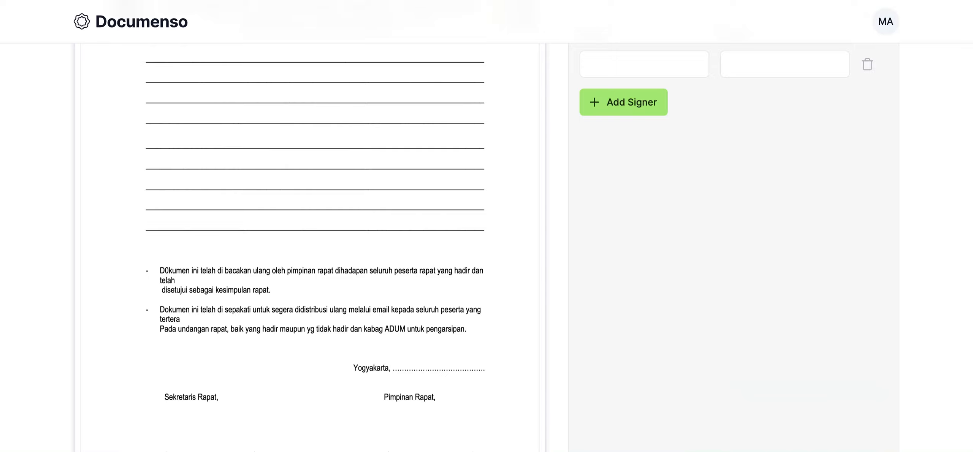
{"action": "scroll", "coordinate": [486, 248], "scroll_direction": "up", "scroll_amount": 15}
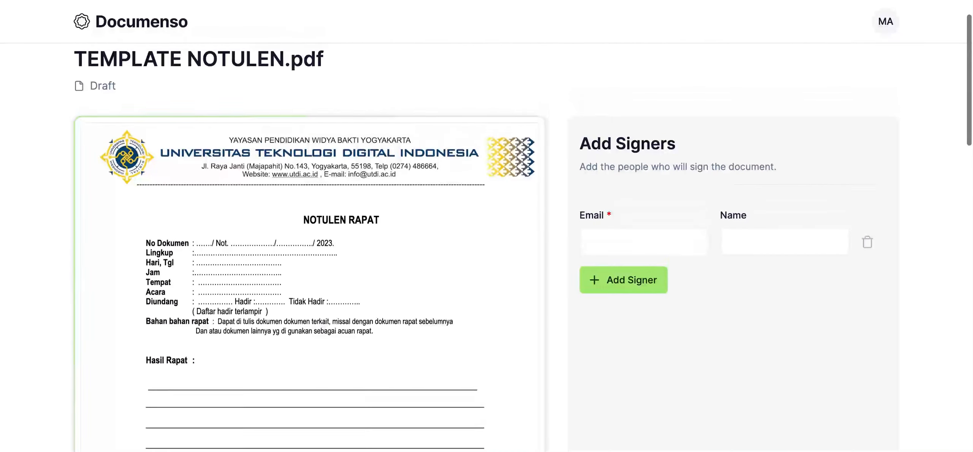
{"action": "scroll", "coordinate": [310, 247], "scroll_direction": "down", "scroll_amount": 10}
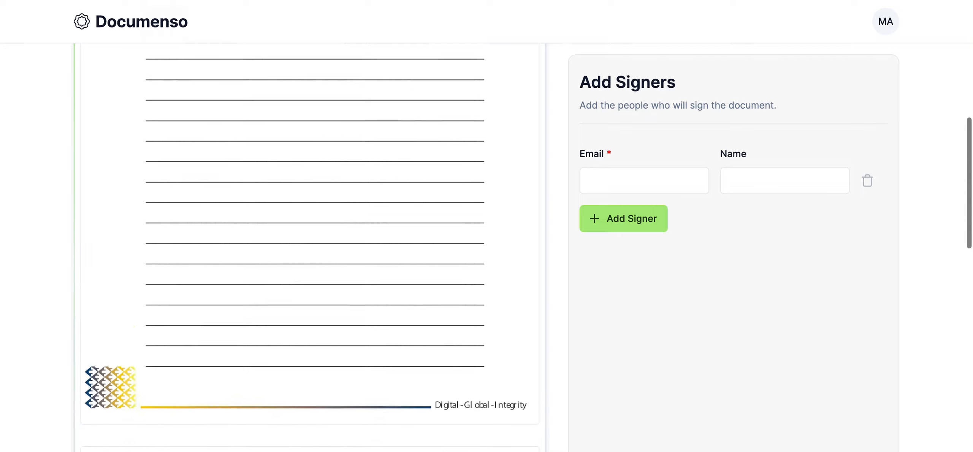
{"action": "scroll", "coordinate": [310, 247], "scroll_direction": "down", "scroll_amount": 12}
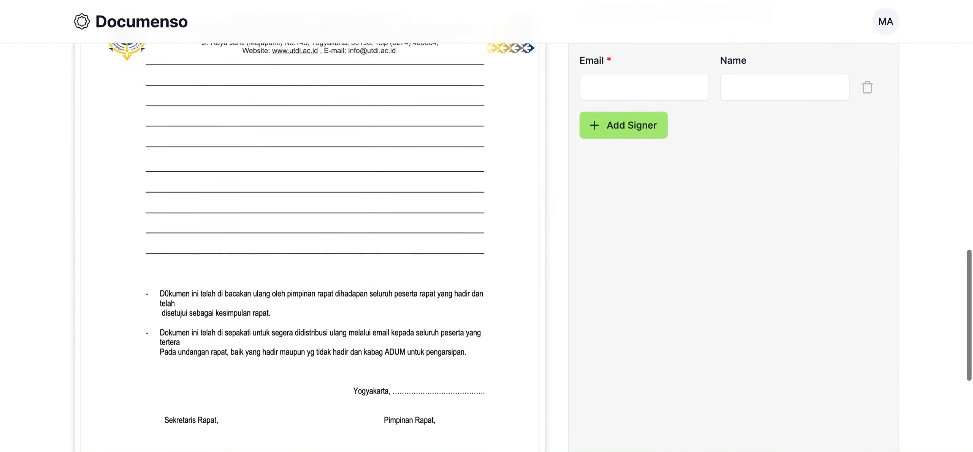
{"action": "scroll", "coordinate": [516, 262], "scroll_direction": "down", "scroll_amount": 5}
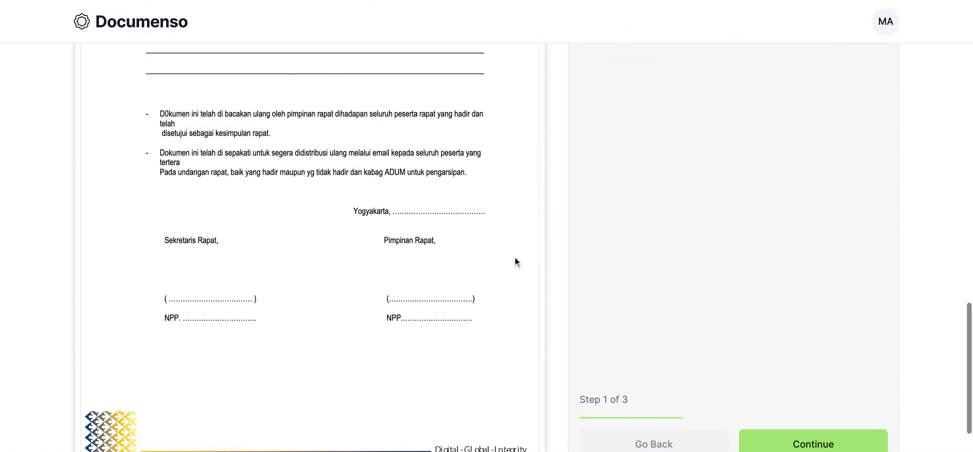
{"action": "scroll", "coordinate": [500, 288], "scroll_direction": "down", "scroll_amount": 2}
{"action": "scroll", "coordinate": [500, 287], "scroll_direction": "up", "scroll_amount": 6}
{"action": "scroll", "coordinate": [500, 288], "scroll_direction": "down", "scroll_amount": 5}
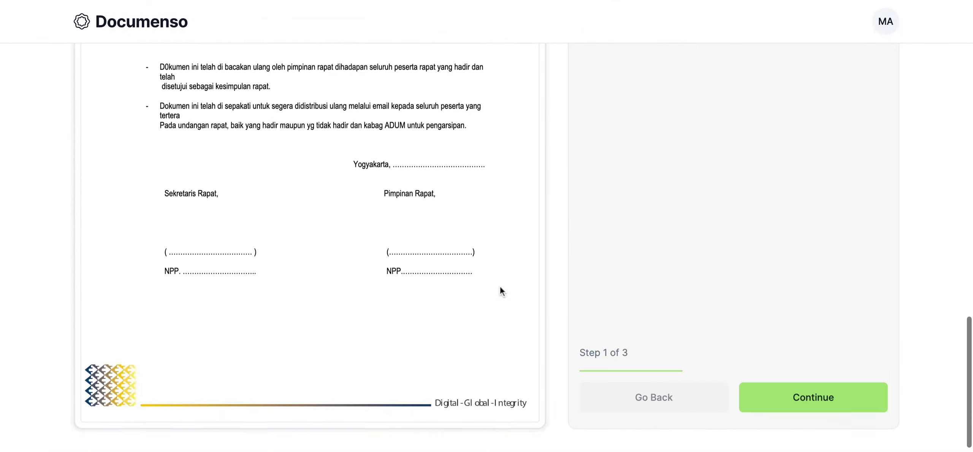
{"action": "scroll", "coordinate": [373, 320], "scroll_direction": "up", "scroll_amount": 5}
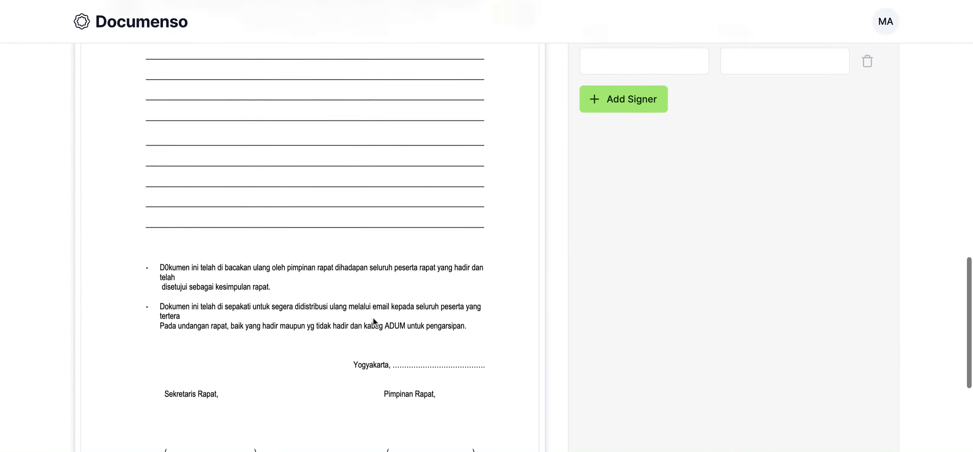
- Fill in the first signer's email address and name with academic title
{"action": "scroll", "coordinate": [373, 320], "scroll_direction": "up", "scroll_amount": 4}
{"action": "left_click", "coordinate": [640, 183]}
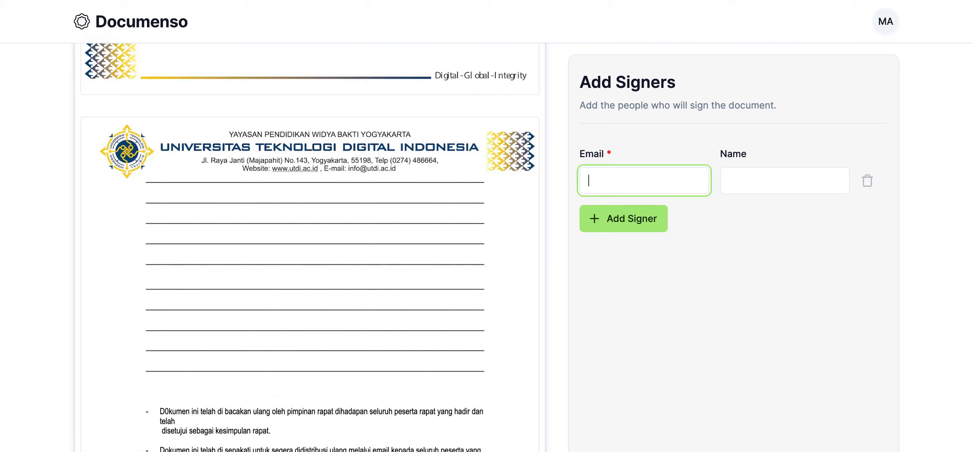
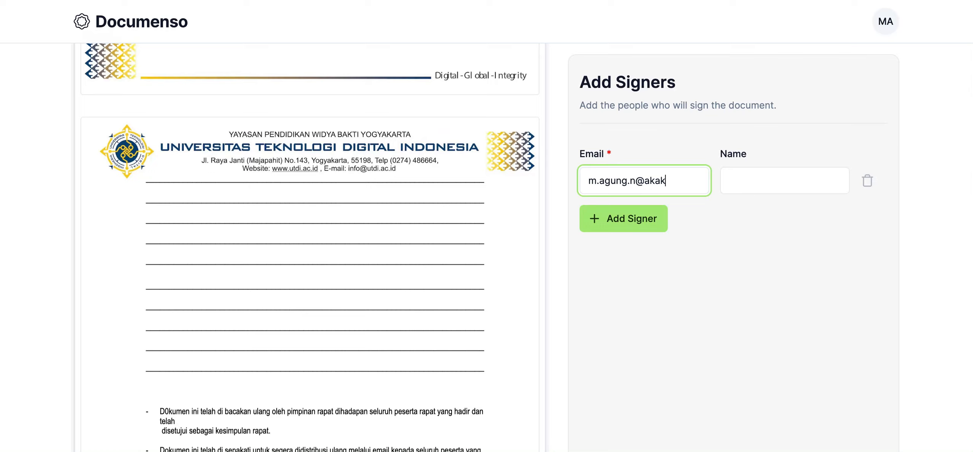
{"action": "key", "text": "Tab"}
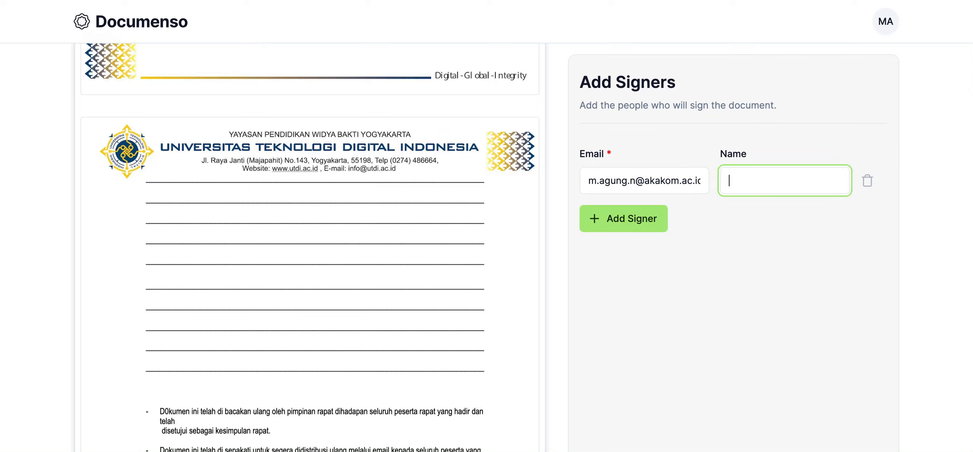
{"action": "type", "text": "Nugroho,S.Kom"}
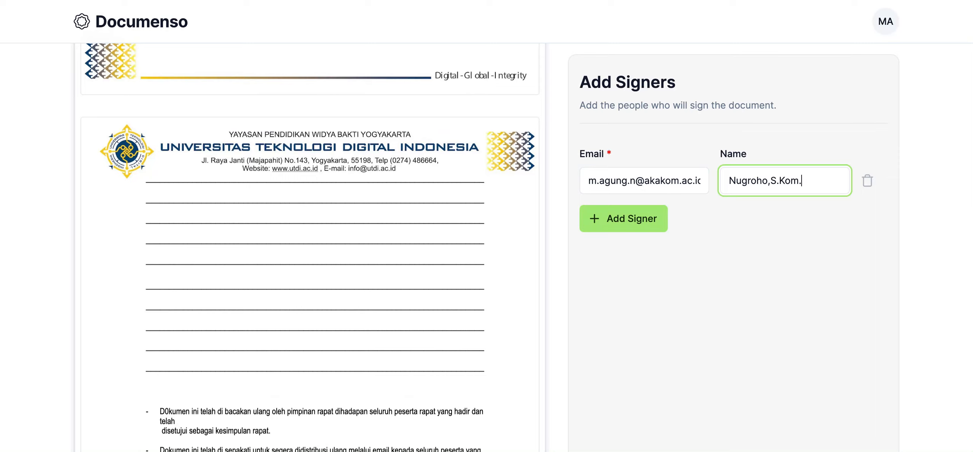
{"action": "type", "text": "."}
- Add a second signer and fill in that person's email address and name with academic title
{"action": "left_click", "coordinate": [606, 224]}
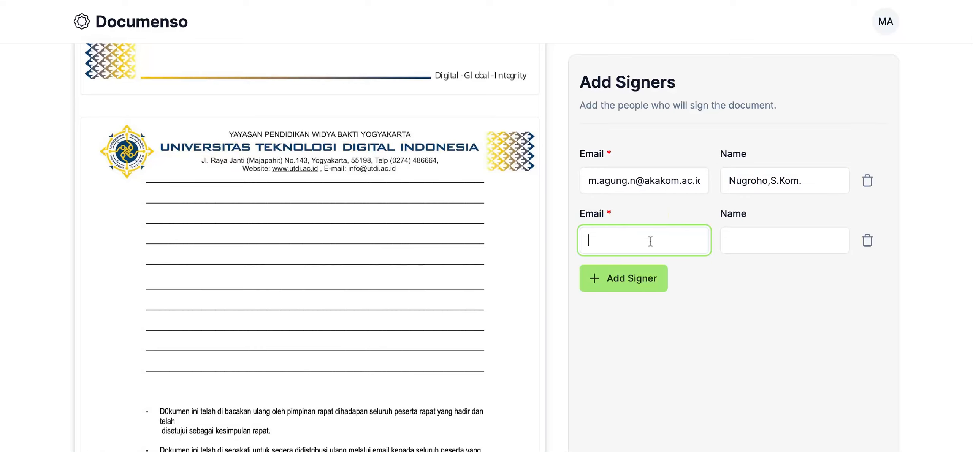
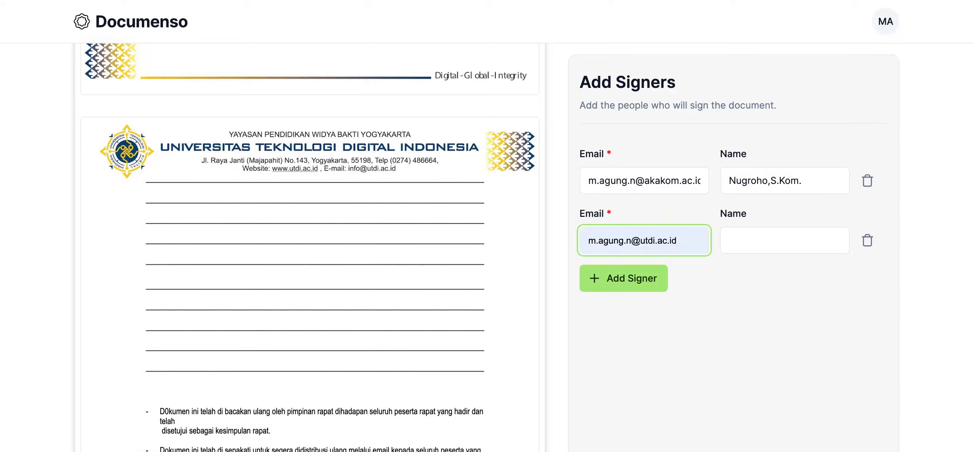
{"action": "left_click", "coordinate": [776, 242]}
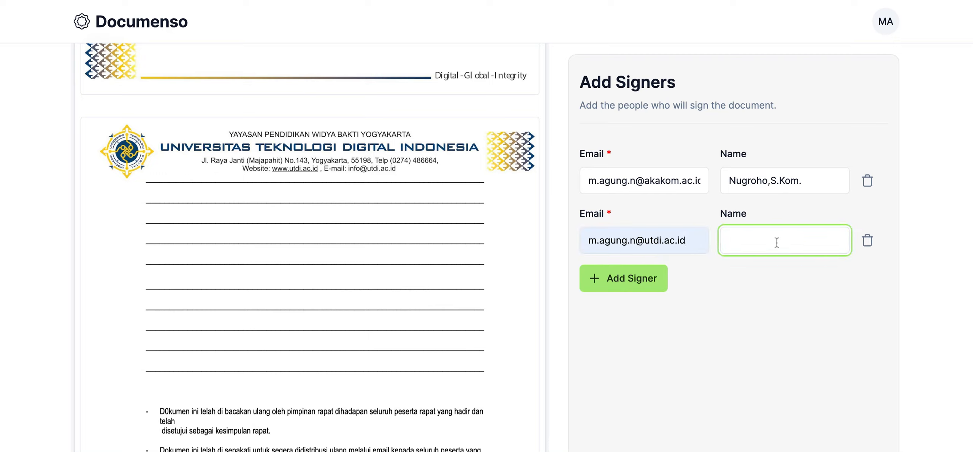
{"action": "type", "text": "Agung, M."}
- Review both signer entries against the document's signature blocks and continue to the field placement stage
{"action": "scroll", "coordinate": [816, 319], "scroll_direction": "down", "scroll_amount": 5}
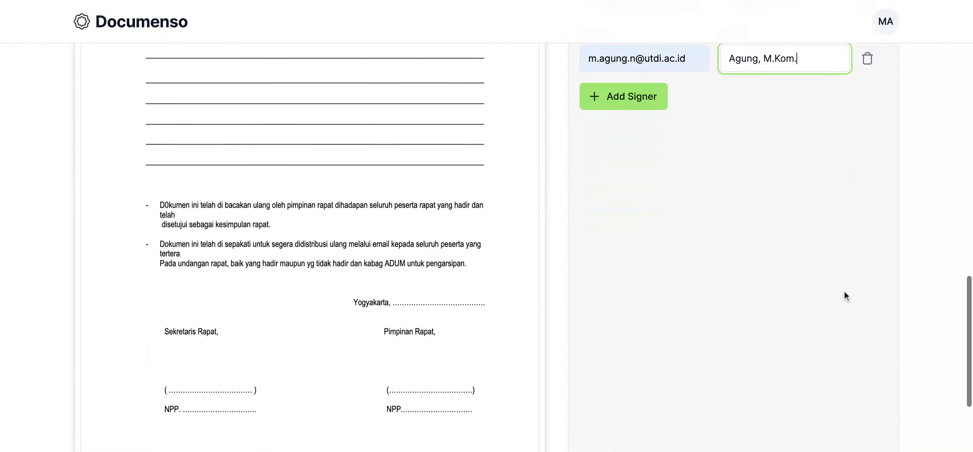
{"action": "scroll", "coordinate": [844, 291], "scroll_direction": "down", "scroll_amount": 4}
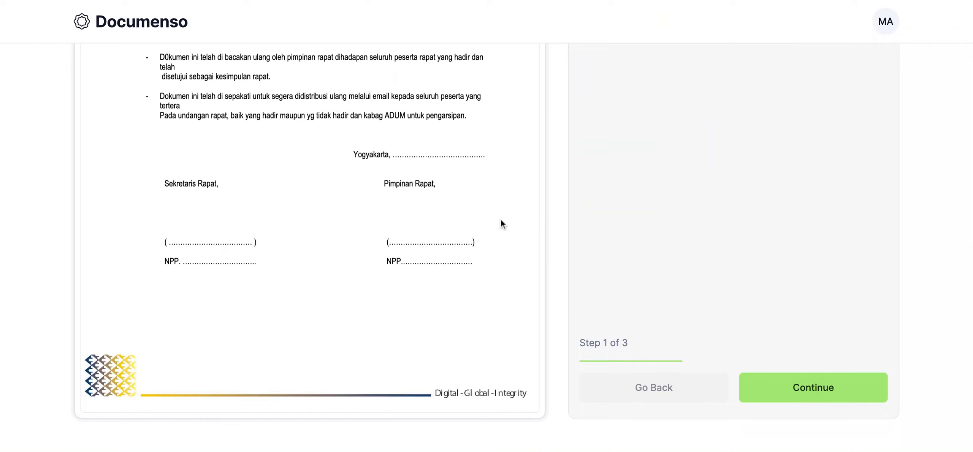
{"action": "scroll", "coordinate": [703, 249], "scroll_direction": "up", "scroll_amount": 9}
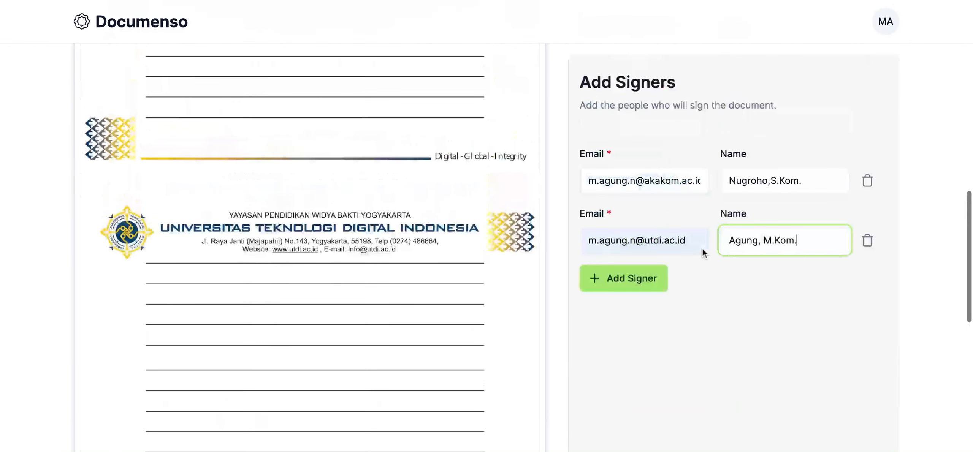
{"action": "left_click", "coordinate": [812, 181]}
{"action": "scroll", "coordinate": [782, 286], "scroll_direction": "down", "scroll_amount": 5}
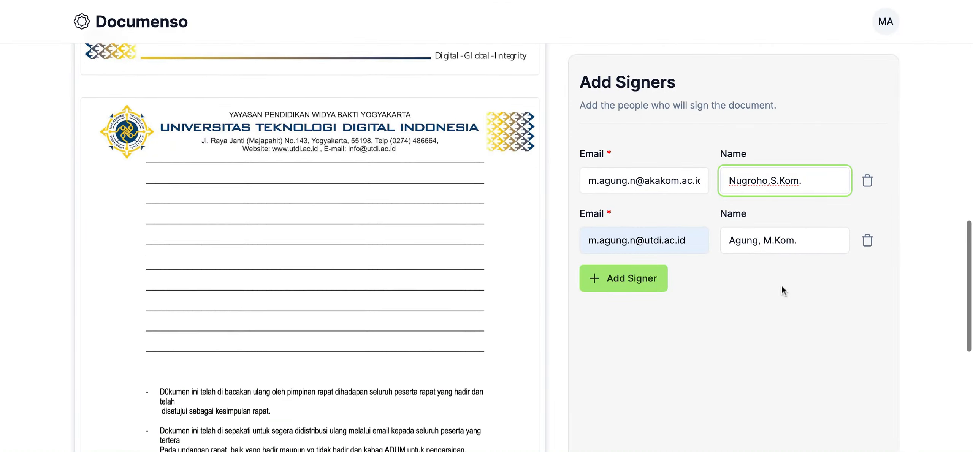
{"action": "scroll", "coordinate": [638, 277], "scroll_direction": "down", "scroll_amount": 4}
{"action": "scroll", "coordinate": [745, 312], "scroll_direction": "down", "scroll_amount": 4}
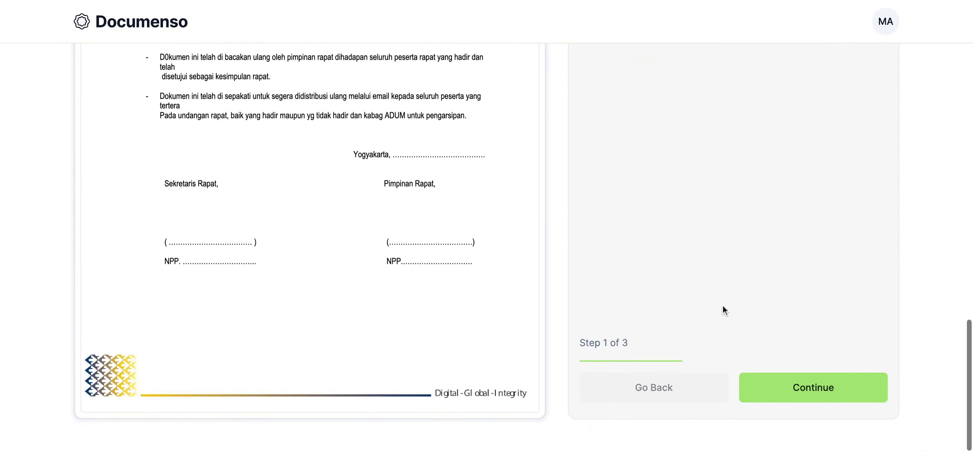
{"action": "left_click", "coordinate": [816, 392]}
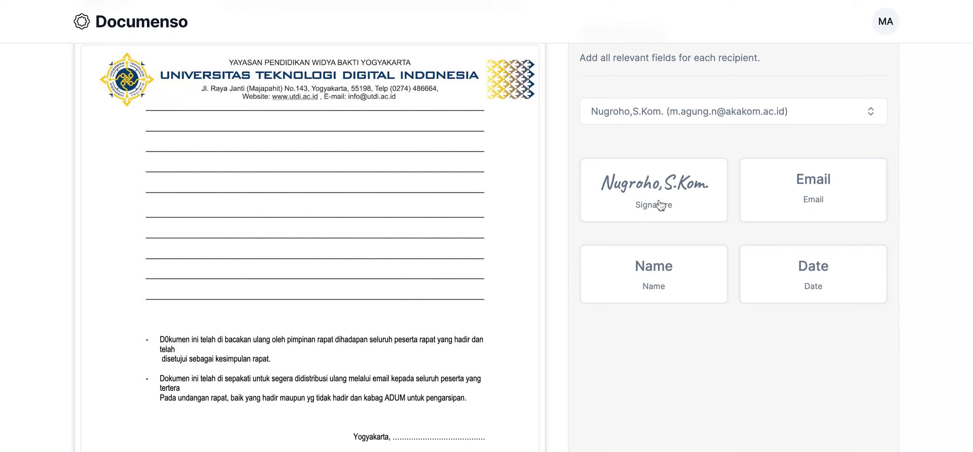
- Choose the first signer as the recipient for the document fields
{"action": "scroll", "coordinate": [675, 310], "scroll_direction": "down", "scroll_amount": 1}
{"action": "scroll", "coordinate": [676, 308], "scroll_direction": "up", "scroll_amount": 1}
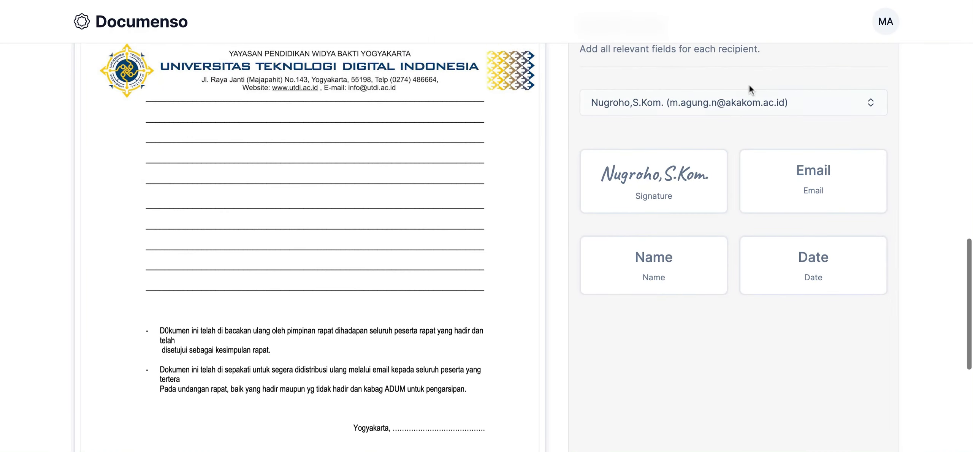
{"action": "left_click", "coordinate": [772, 107]}
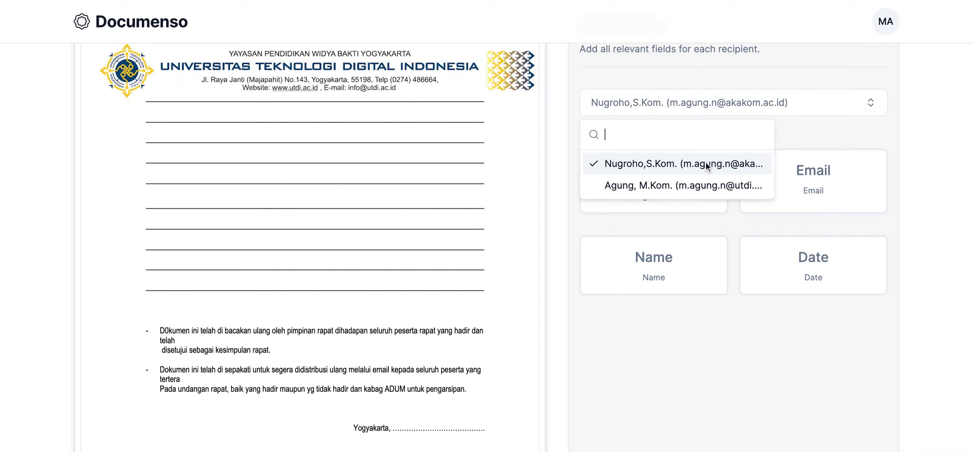
{"action": "left_click", "coordinate": [688, 165]}
{"action": "scroll", "coordinate": [700, 369], "scroll_direction": "down", "scroll_amount": 1}
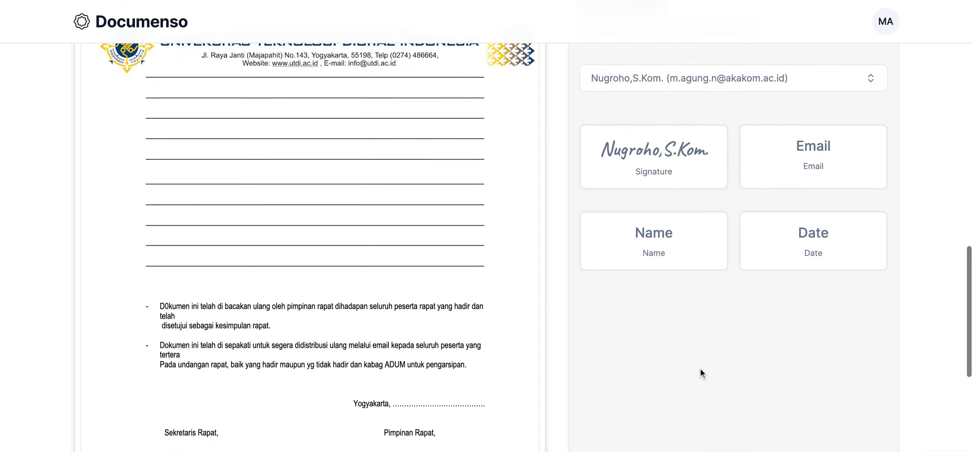
- Place the first signer's Name and Signature fields in the document's Sekretaris Rapat signature block
{"action": "scroll", "coordinate": [700, 368], "scroll_direction": "down", "scroll_amount": 3}
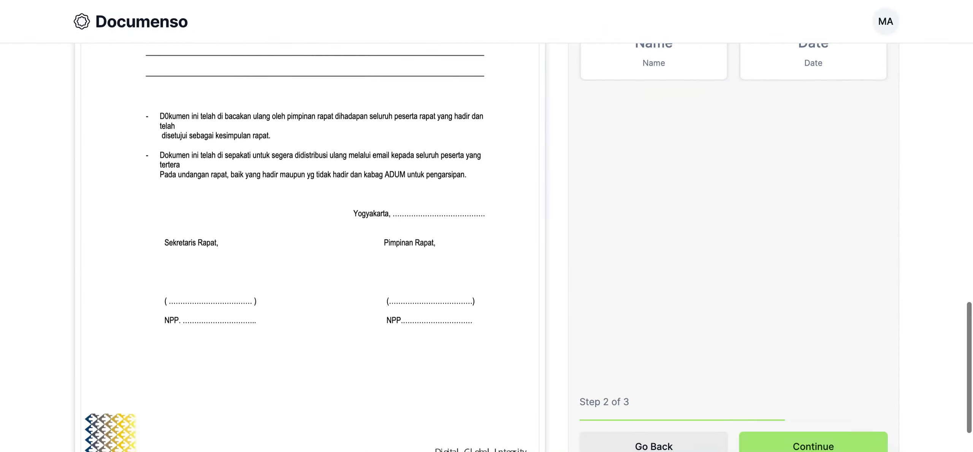
{"action": "mouse_move", "coordinate": [661, 110]}
{"action": "left_mouse_down"}
{"action": "mouse_move", "coordinate": [528, 135]}
{"action": "mouse_move", "coordinate": [294, 251]}
{"action": "mouse_move", "coordinate": [209, 344]}
{"action": "left_mouse_up"}
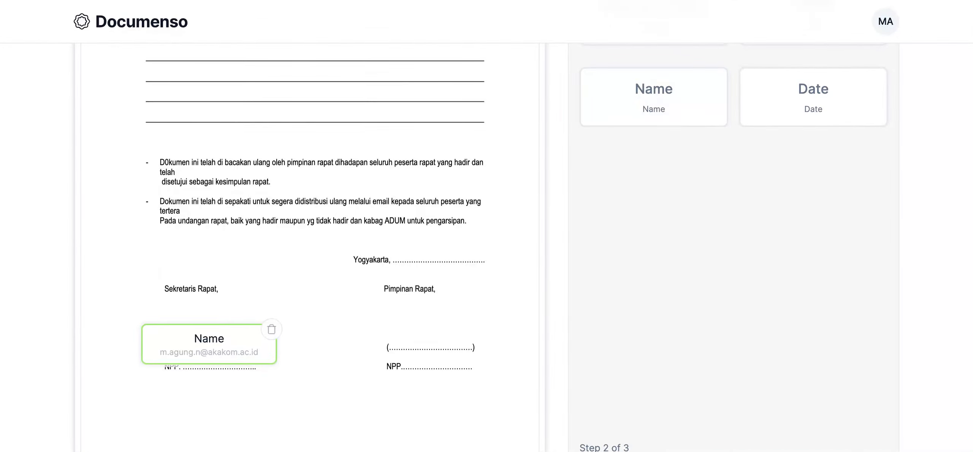
{"action": "scroll", "coordinate": [707, 333], "scroll_direction": "up", "scroll_amount": 2}
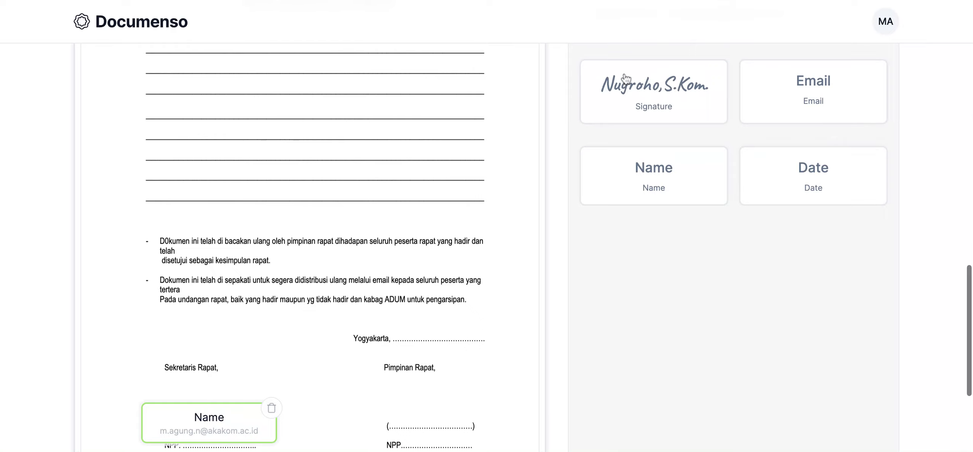
{"action": "left_click", "coordinate": [642, 93]}
{"action": "mouse_move", "coordinate": [642, 94]}
{"action": "left_mouse_down"}
{"action": "mouse_move", "coordinate": [375, 235]}
{"action": "mouse_move", "coordinate": [245, 367]}
{"action": "mouse_move", "coordinate": [194, 404]}
{"action": "mouse_move", "coordinate": [212, 395]}
{"action": "left_mouse_up"}
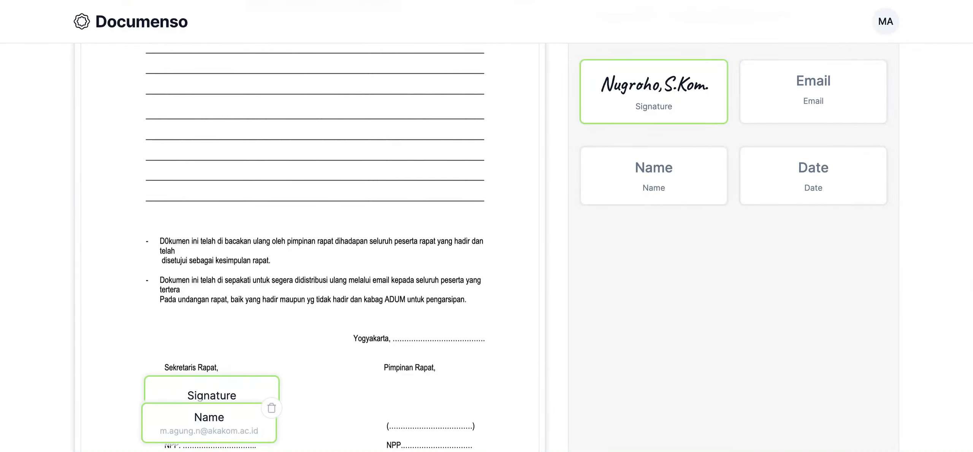
{"action": "left_click", "coordinate": [211, 396]}
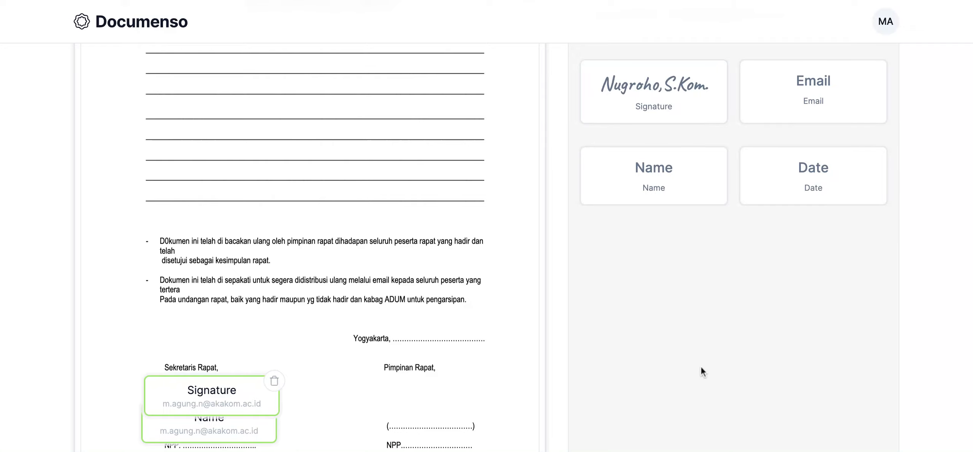
- Switch the recipient to the second signer and place that signer's Name and Signature fields in the Pimpinan Rapat signature block
{"action": "scroll", "coordinate": [747, 342], "scroll_direction": "up", "scroll_amount": 5}
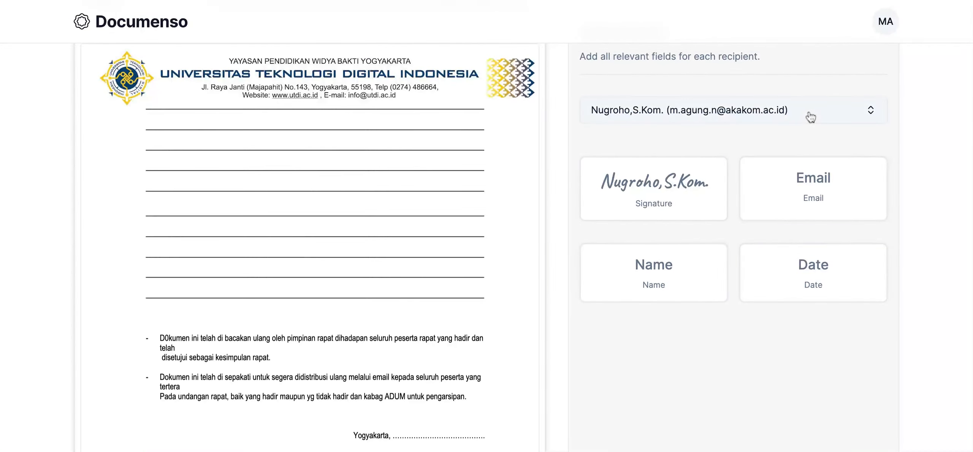
{"action": "left_click", "coordinate": [811, 117]}
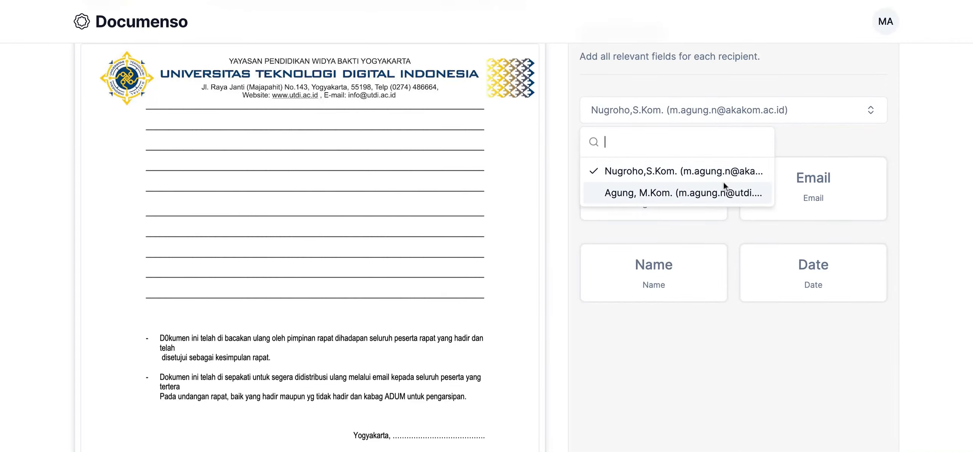
{"action": "left_click", "coordinate": [711, 192]}
{"action": "scroll", "coordinate": [705, 346], "scroll_direction": "down", "scroll_amount": 3}
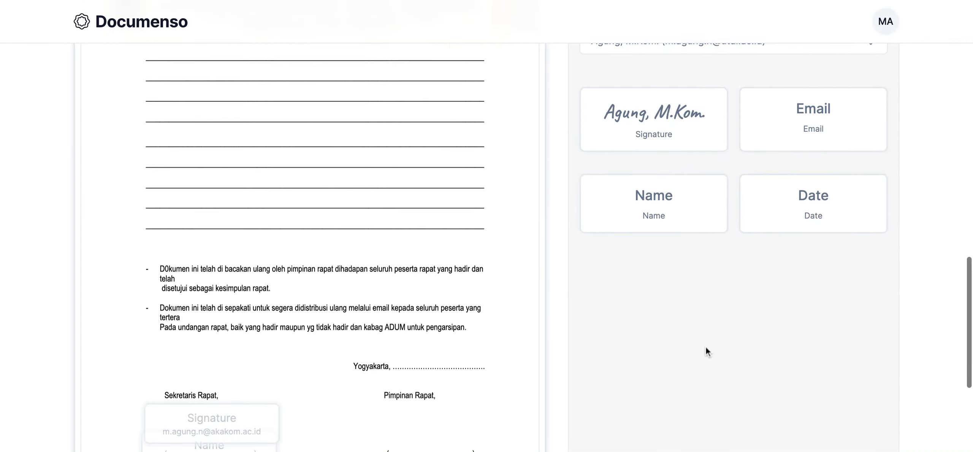
{"action": "left_click", "coordinate": [650, 180]}
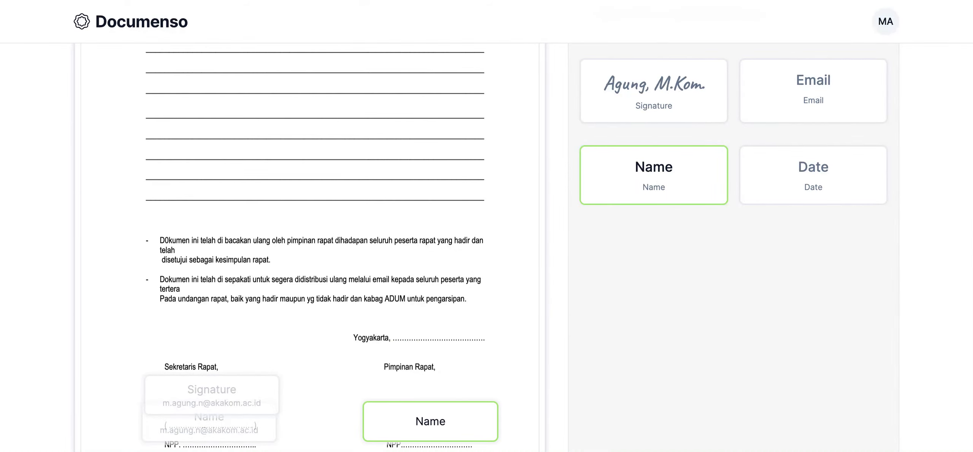
{"action": "left_click", "coordinate": [430, 422]}
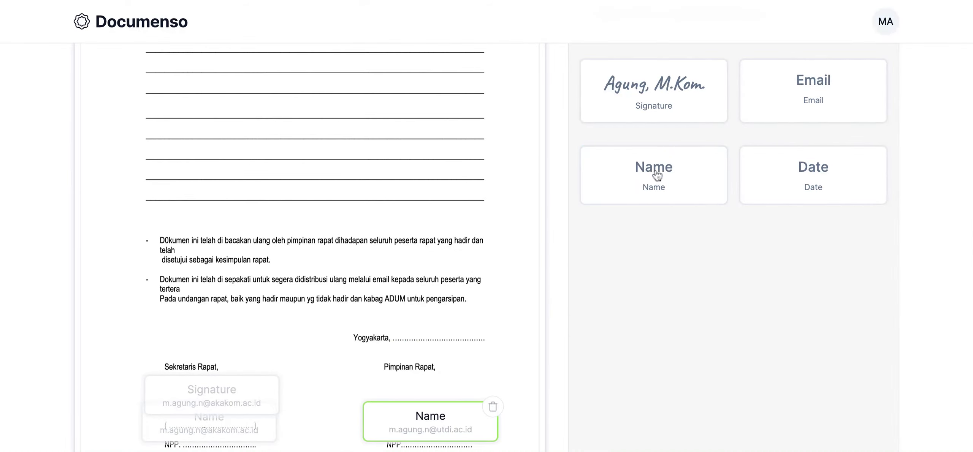
{"action": "left_click", "coordinate": [658, 87]}
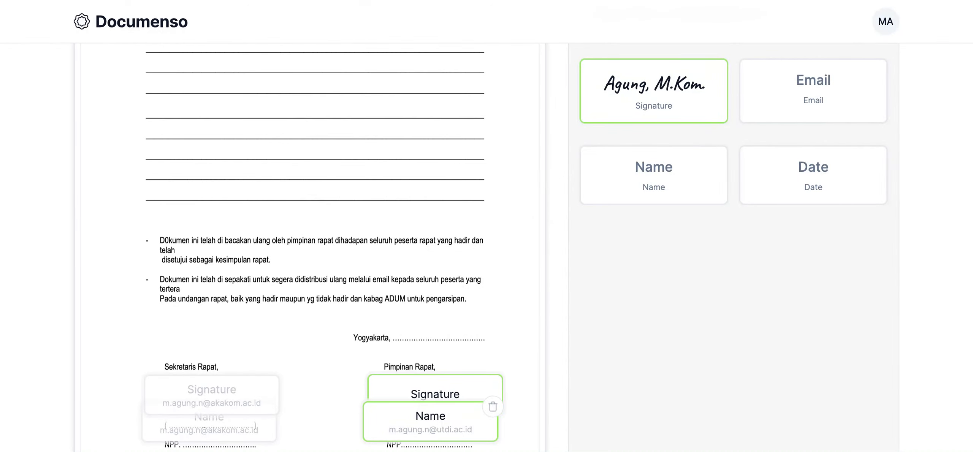
{"action": "left_click", "coordinate": [433, 394]}
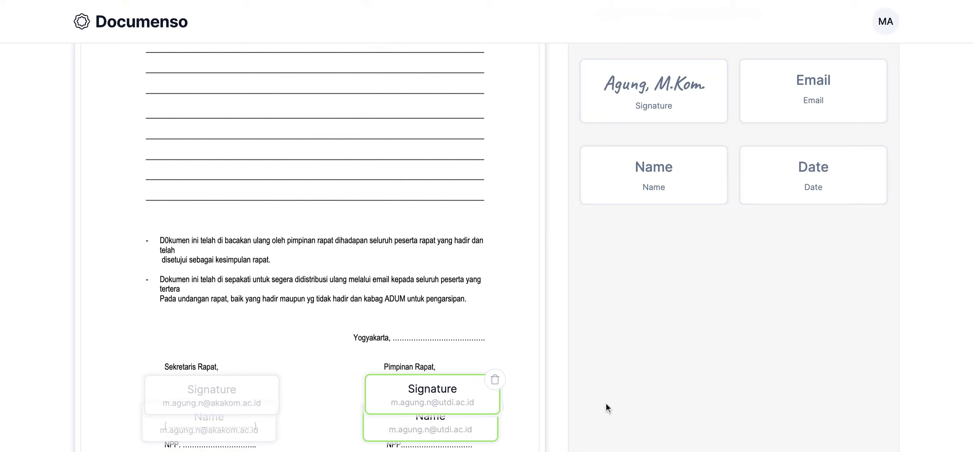
- Check the placed fields against the whole document and continue to the final stage
{"action": "scroll", "coordinate": [608, 403], "scroll_direction": "down", "scroll_amount": 3}
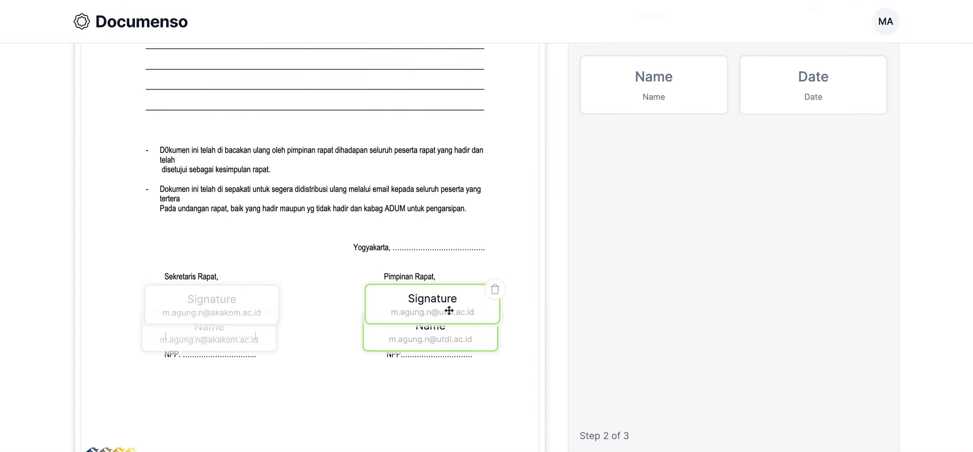
{"action": "scroll", "coordinate": [654, 308], "scroll_direction": "down", "scroll_amount": 3}
{"action": "scroll", "coordinate": [838, 251], "scroll_direction": "up", "scroll_amount": 8}
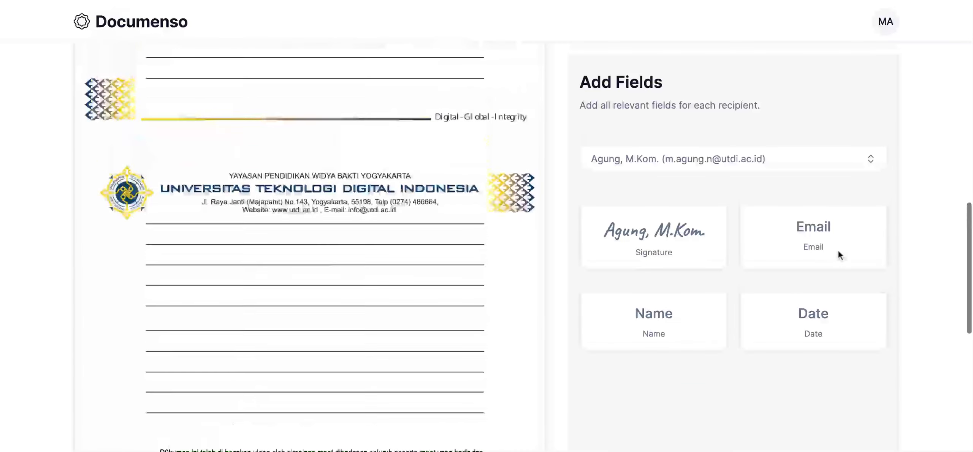
{"action": "scroll", "coordinate": [500, 284], "scroll_direction": "up", "scroll_amount": 10}
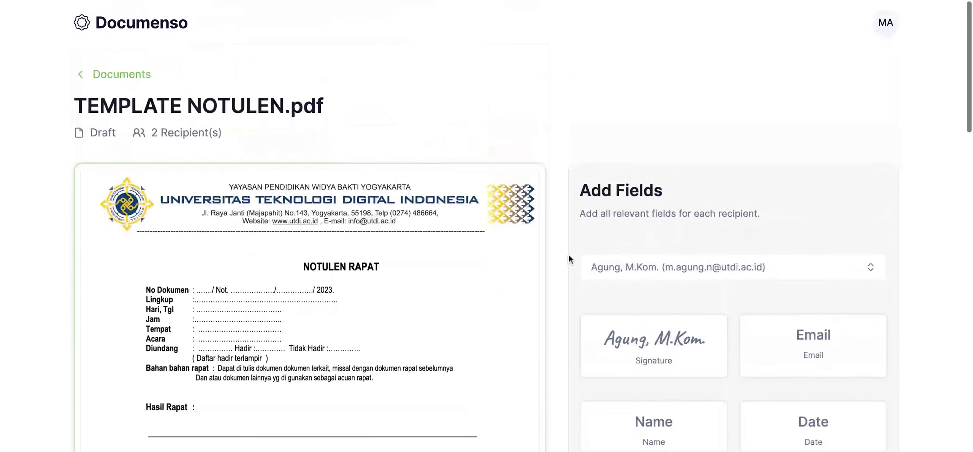
{"action": "scroll", "coordinate": [572, 322], "scroll_direction": "down", "scroll_amount": 15}
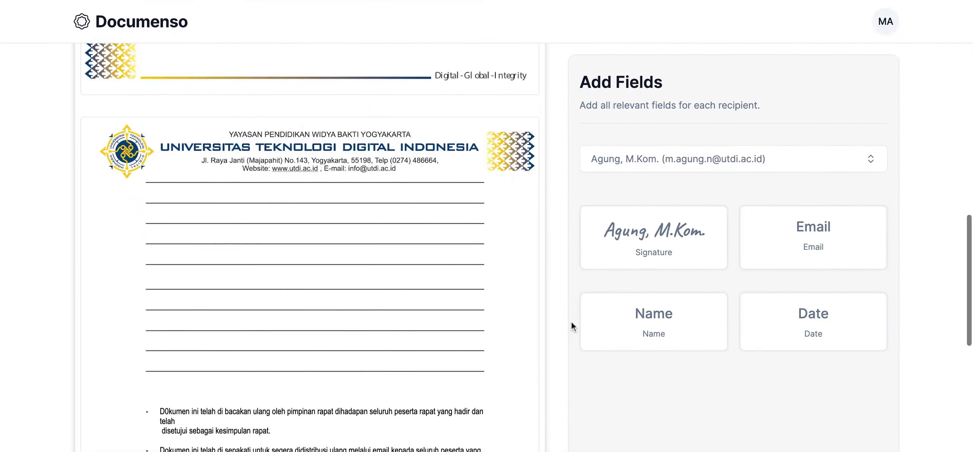
{"action": "scroll", "coordinate": [572, 322], "scroll_direction": "down", "scroll_amount": 1}
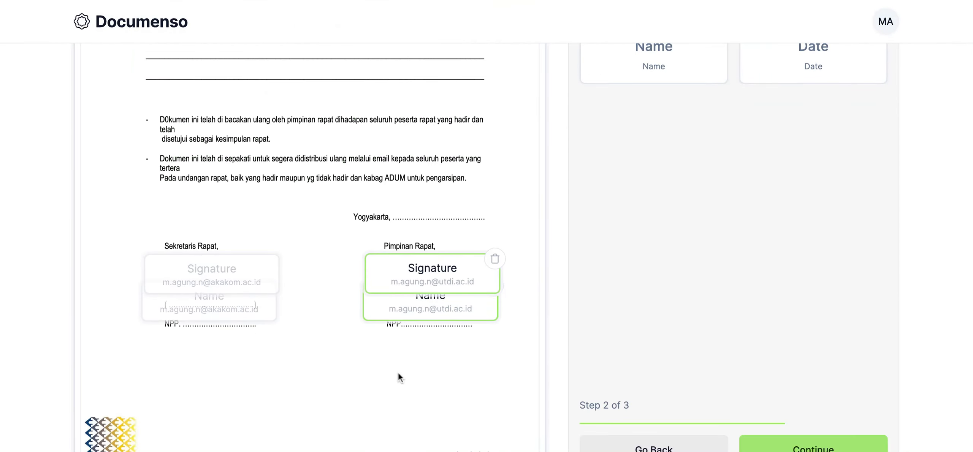
{"action": "scroll", "coordinate": [927, 344], "scroll_direction": "down", "scroll_amount": 2}
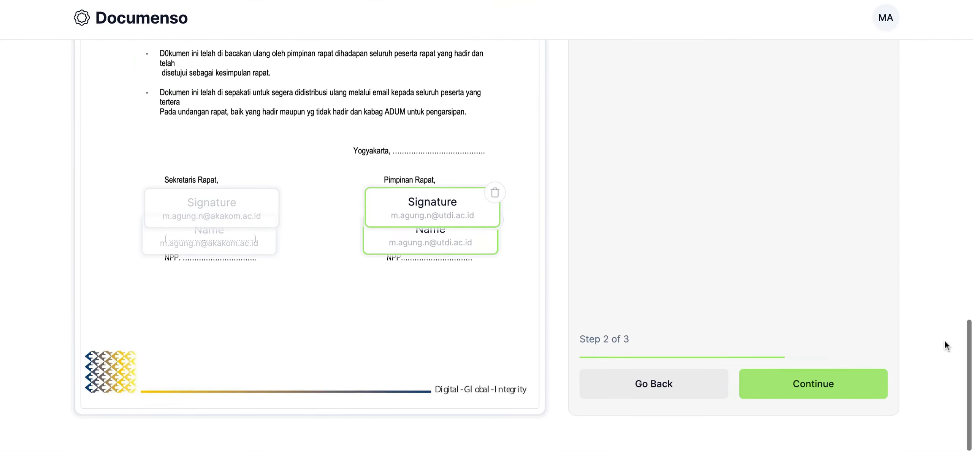
{"action": "left_click", "coordinate": [824, 385]}
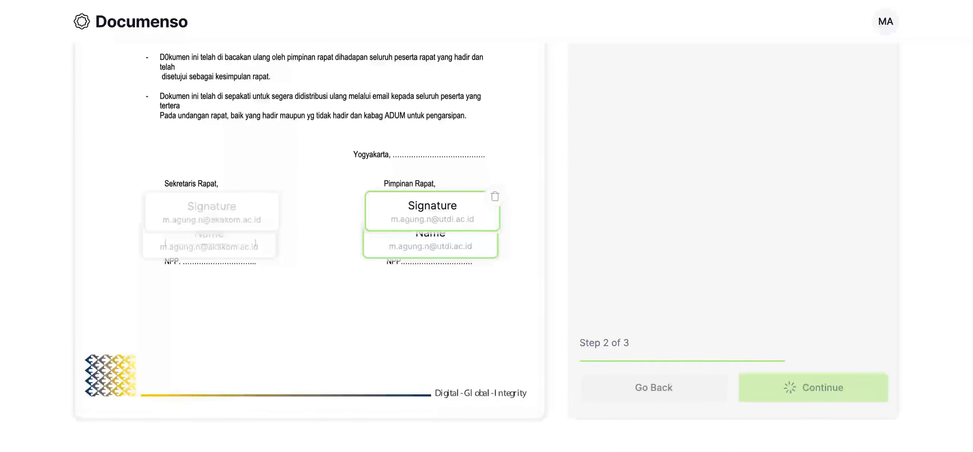
- Examine the optional subject and message fields and the variables available for the message
{"action": "scroll", "coordinate": [706, 124], "scroll_direction": "up", "scroll_amount": 5}
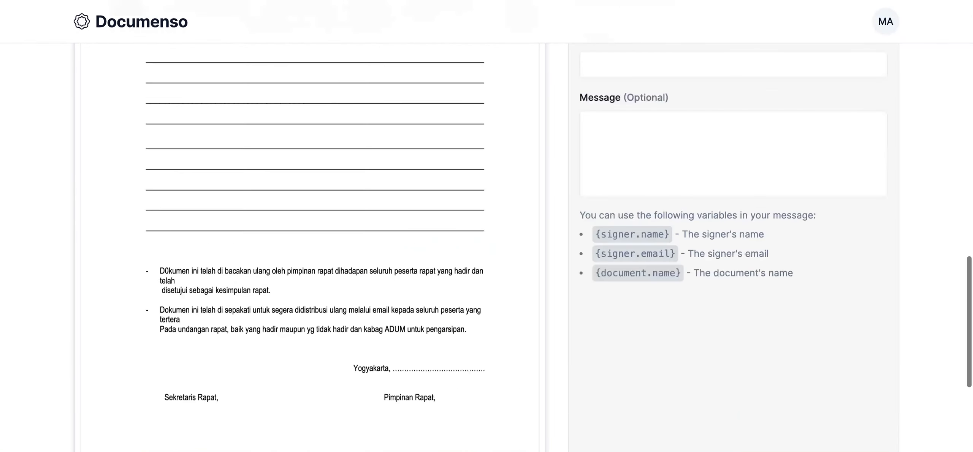
{"action": "left_click", "coordinate": [707, 124]}
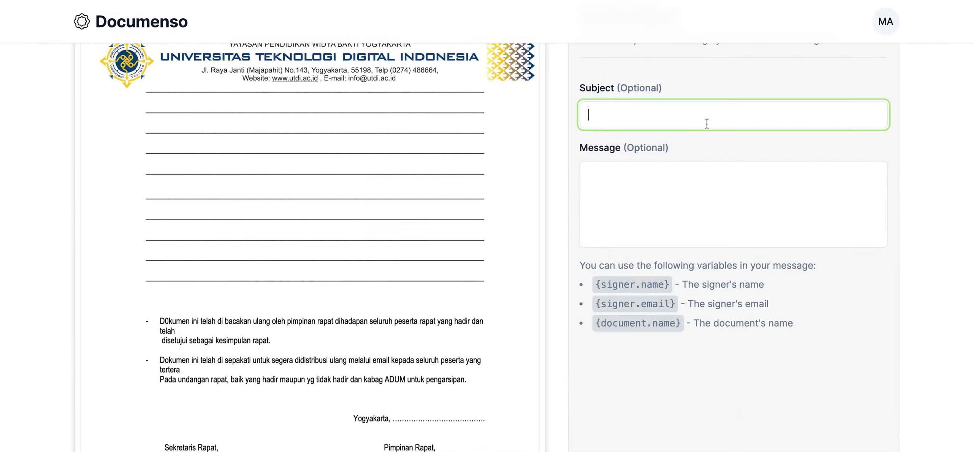
{"action": "left_click", "coordinate": [617, 194]}
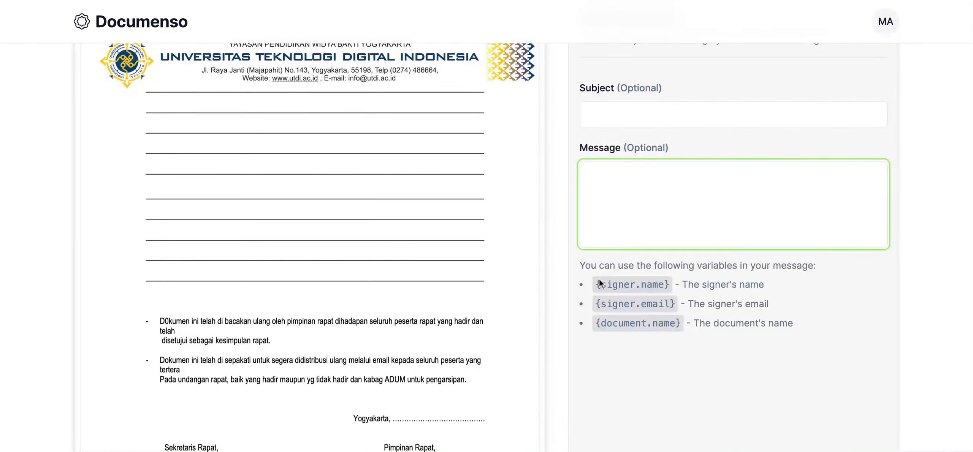
{"action": "left_click_drag", "start_coordinate": [596, 286], "coordinate": [673, 288]}
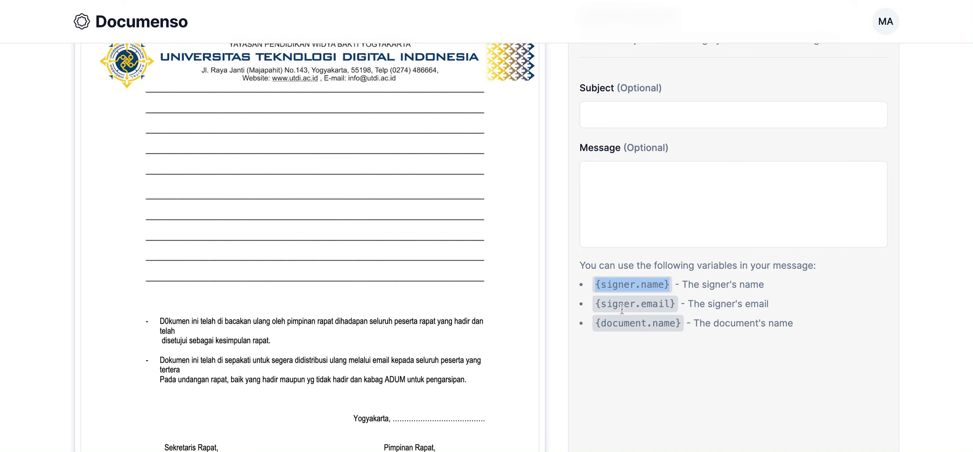
{"action": "left_click_drag", "start_coordinate": [600, 304], "coordinate": [671, 303]}
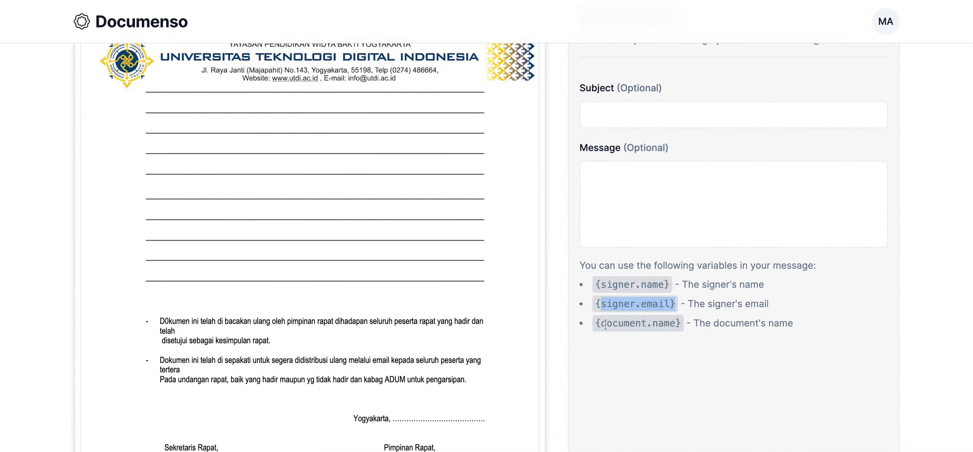
- Enter "Permohonan Tanda Tangan" as the subject of the signing request
{"action": "left_click", "coordinate": [641, 116]}
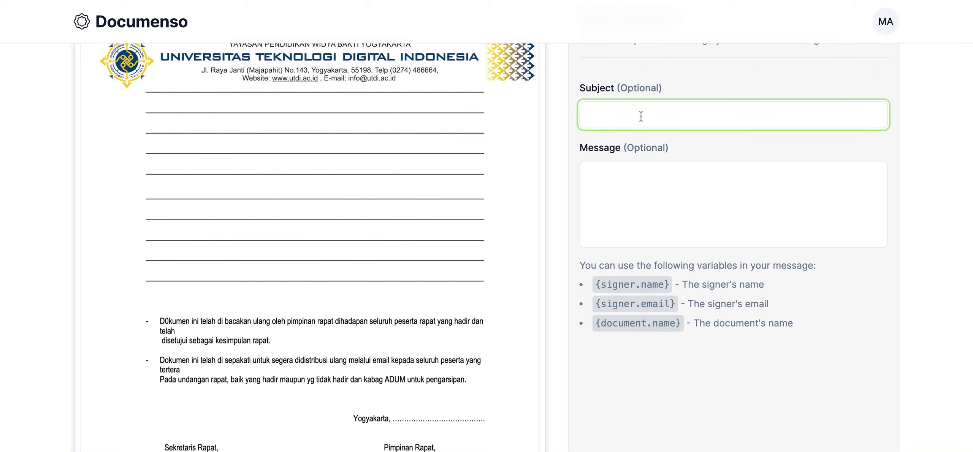
{"action": "type", "text": "Permohonan "}
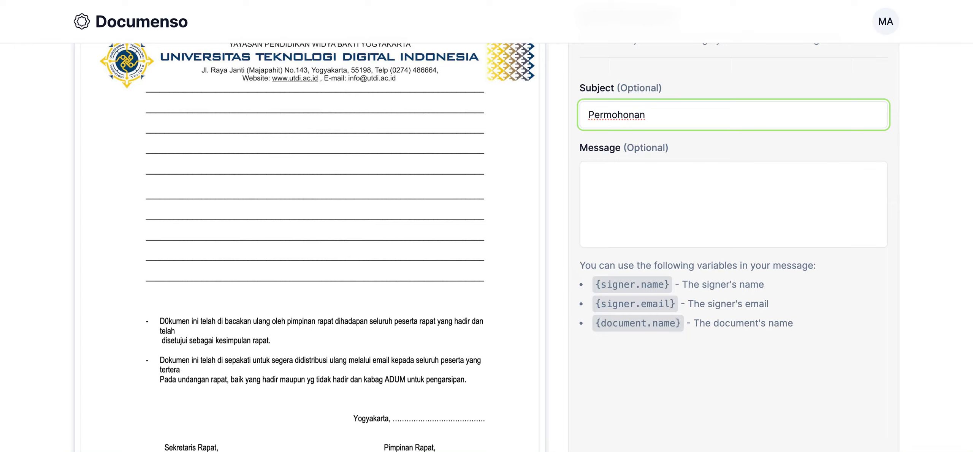
{"action": "type", "text": "Tanda TAnga"}
{"action": "key", "text": "BackSpace"}
{"action": "key", "text": "BackSpace"}
{"action": "key", "text": "BackSpace"}
{"action": "type", "text": "ngan"}
{"action": "double_click", "coordinate": [609, 285]}
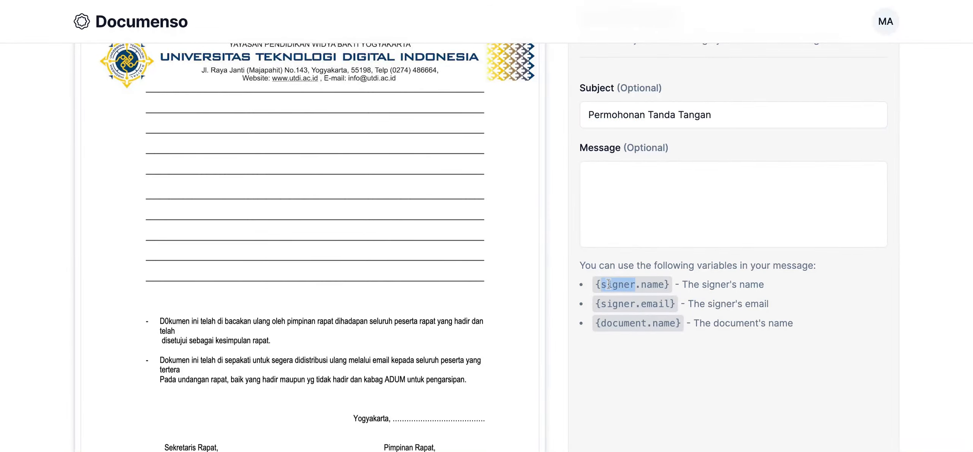
{"action": "left_click", "coordinate": [598, 285]}
{"action": "key", "text": "shift+Right"}
{"action": "key", "text": "shift+Right"}
{"action": "key", "text": "shift+Right"}
{"action": "key", "text": "shift+Right"}
{"action": "key", "text": "shift+Right"}
{"action": "key", "text": "shift+Right"}
{"action": "key", "text": "shift+Right"}
{"action": "key", "text": "shift+Right"}
{"action": "key", "text": "shift+Right"}
{"action": "key", "text": "shift+Right"}
{"action": "key", "text": "shift+Right"}
{"action": "key", "text": "shift+Right"}
{"action": "key", "text": "shift+Right"}
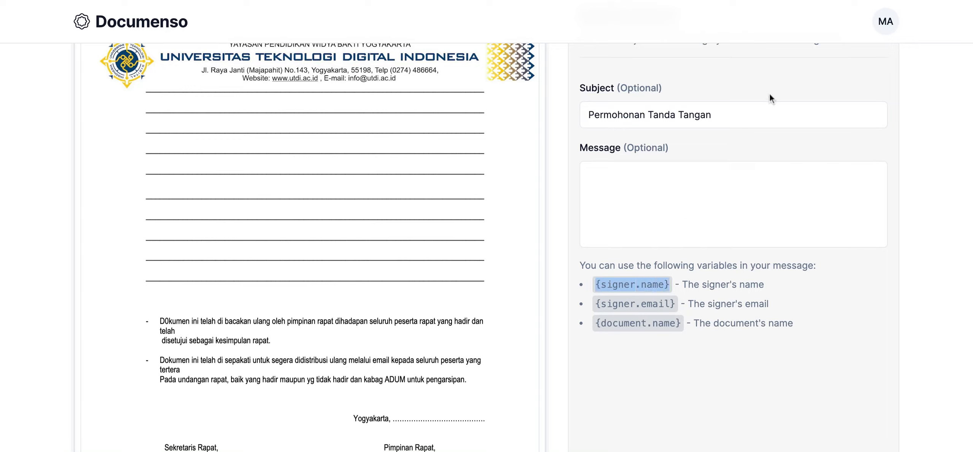
{"action": "left_click", "coordinate": [750, 115]}
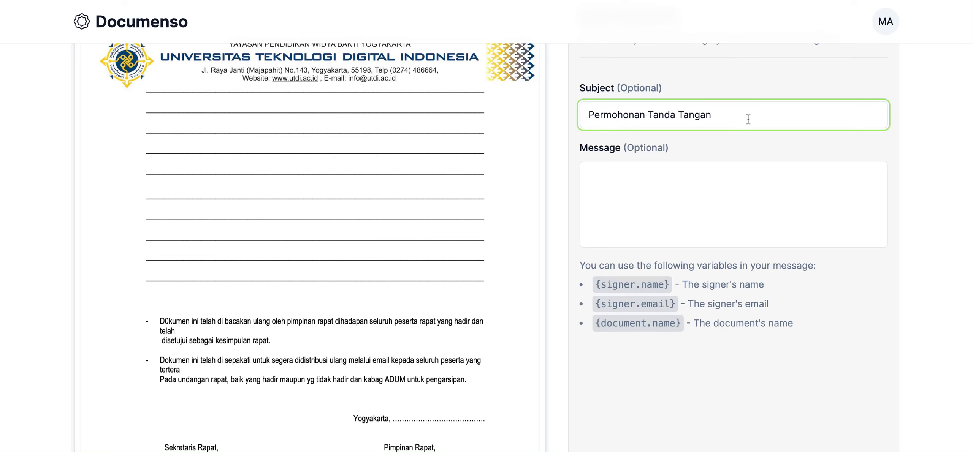
- Append the {document.name} variable to the end of the subject
{"action": "left_click", "coordinate": [595, 322]}
{"action": "key", "text": "shift+Right"}
{"action": "key", "text": "shift+Right"}
{"action": "key", "text": "shift+Right"}
{"action": "key", "text": "shift+Right"}
{"action": "key", "text": "shift+Right"}
{"action": "key", "text": "shift+Right"}
{"action": "key", "text": "shift+Right"}
{"action": "key", "text": "shift+Right"}
{"action": "key", "text": "shift+Right"}
{"action": "key", "text": "shift+Right"}
{"action": "key", "text": "shift+Right"}
{"action": "key", "text": "shift+Right"}
{"action": "key", "text": "shift+Right"}
{"action": "key", "text": "shift+Right"}
{"action": "key", "text": "shift+Right"}
{"action": "key", "text": "ctrl+c"}
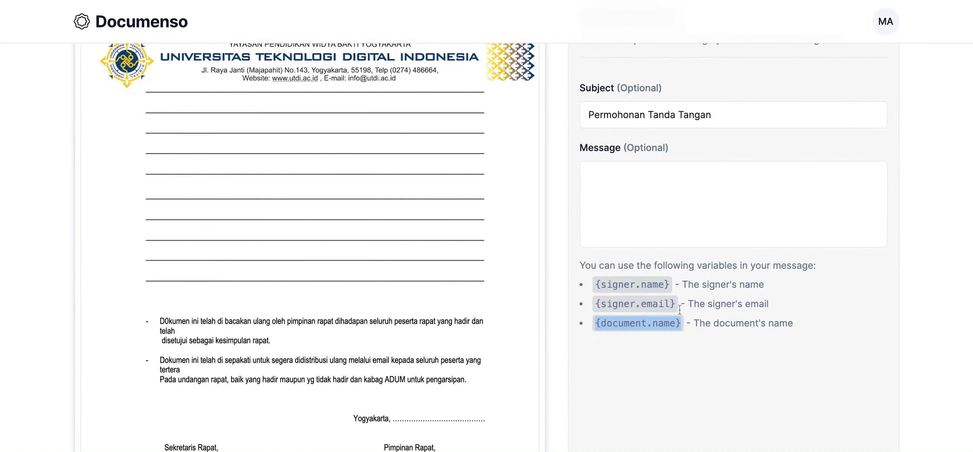
{"action": "left_click", "coordinate": [744, 117]}
{"action": "key", "text": "ctrl+v"}
- Write "Mohon untuk menandatangi" as the opening text of the message
{"action": "left_click", "coordinate": [697, 189]}
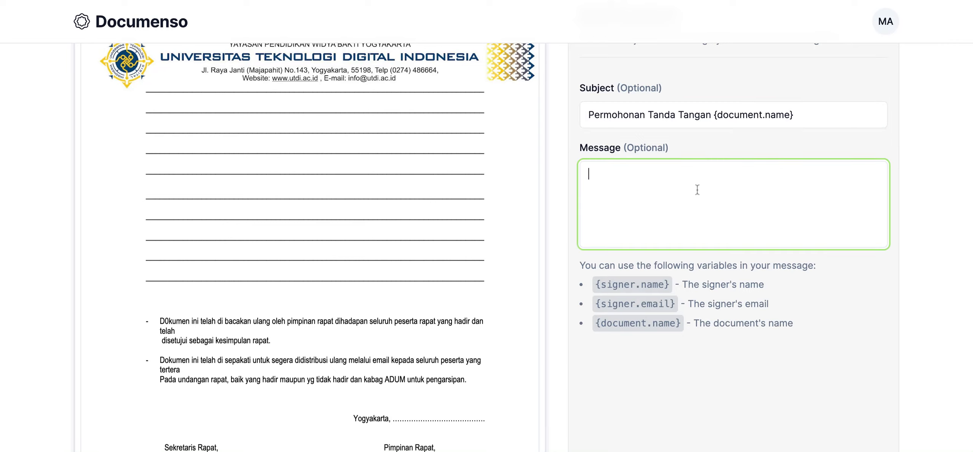
{"action": "type", "text": "Mhhon untuk mendan"}
{"action": "key", "text": "BackSpace"}
{"action": "key", "text": "BackSpace"}
{"action": "key", "text": "BackSpace"}
{"action": "key", "text": "BackSpace"}
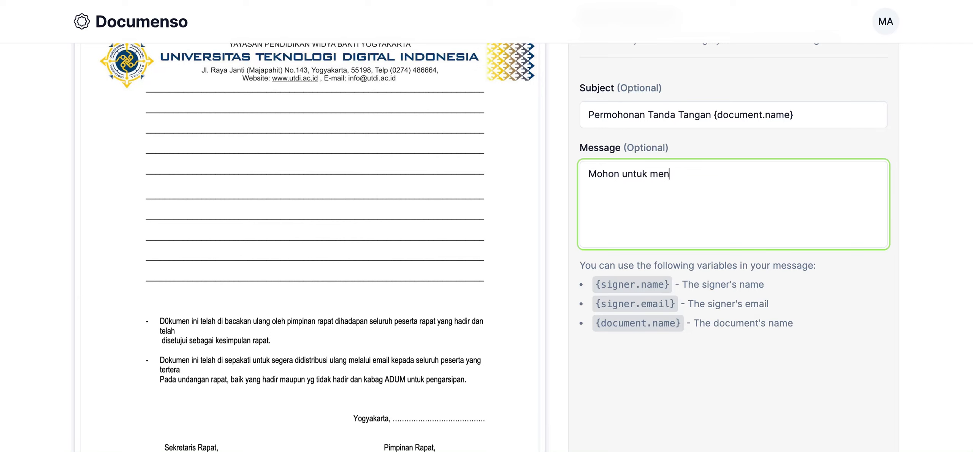
{"action": "type", "text": "nandatangi"}
- Append the {signer.name} variable to the message's opening text and add the closing "Terima Kasih" below a blank line
{"action": "left_click_drag", "start_coordinate": [596, 284], "coordinate": [670, 284]}
{"action": "key", "text": "ctrl+c"}
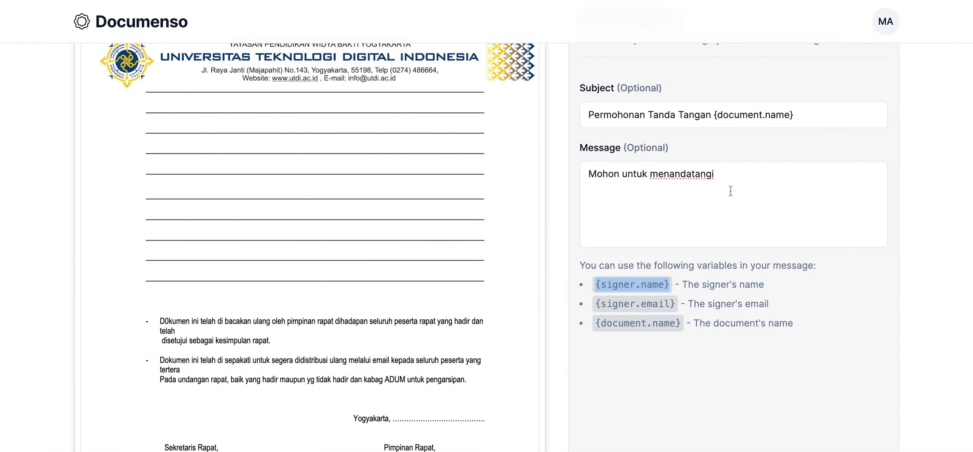
{"action": "left_click", "coordinate": [742, 179]}
{"action": "key", "text": "ctrl+v"}
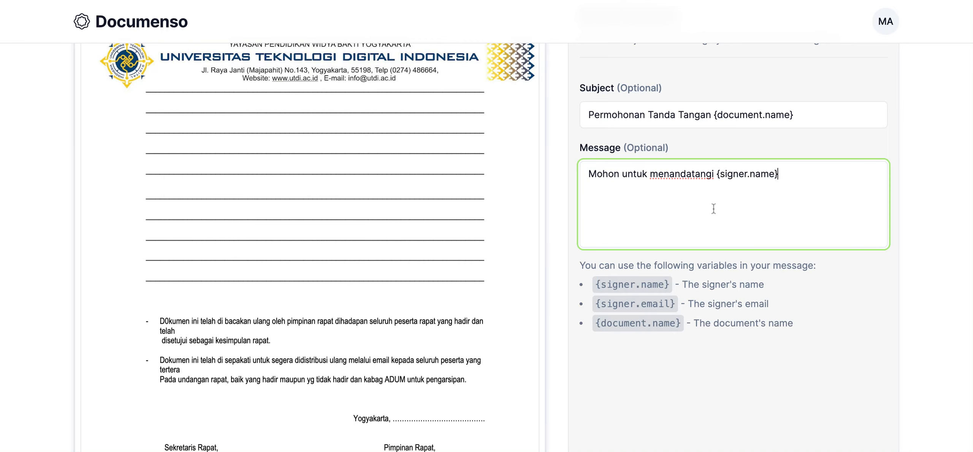
{"action": "type", "text": "Terima "}
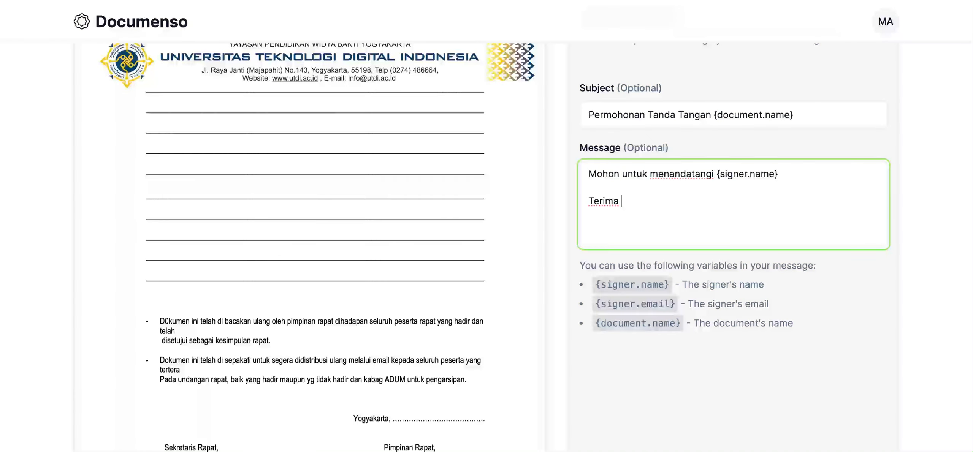
{"action": "type", "text": "Kasih"}
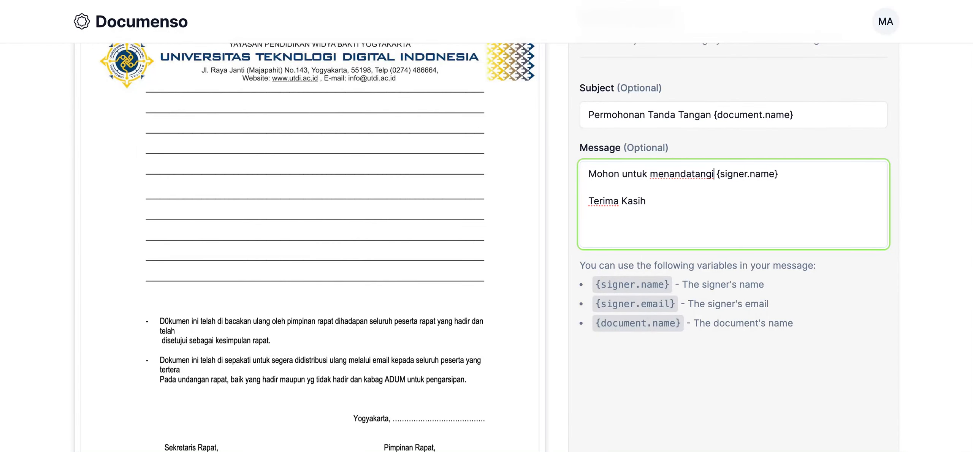
- Make the message open with "Dear {signer.name}" and move "Mohon untuk menandatangi" to the line below, followed by a blank line
{"action": "key", "text": "shift+Left"}
{"action": "key", "text": "shift+Left"}
{"action": "key", "text": "shift+Left"}
{"action": "key", "text": "shift+Left"}
{"action": "key", "text": "shift+Left"}
{"action": "key", "text": "shift+Left"}
{"action": "key", "text": "shift+Left"}
{"action": "key", "text": "shift+Left"}
{"action": "key", "text": "shift+Left"}
{"action": "key", "text": "shift+Left"}
{"action": "key", "text": "shift+Left"}
{"action": "key", "text": "shift+Left"}
{"action": "key", "text": "shift+Left"}
{"action": "key", "text": "shift+Left"}
{"action": "key", "text": "shift+Left"}
{"action": "key", "text": "shift+Left"}
{"action": "key", "text": "shift+Left"}
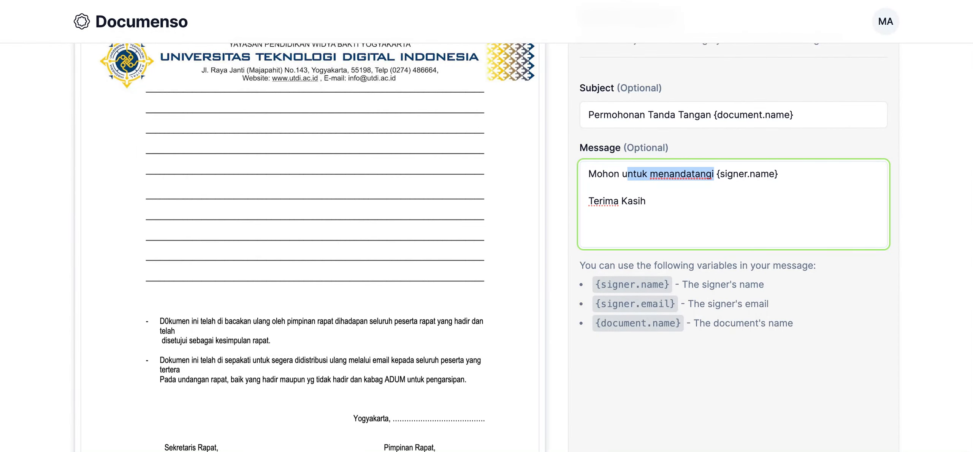
{"action": "key", "text": "shift+Left"}
{"action": "key", "text": "shift+Left"}
{"action": "key", "text": "shift+Left"}
{"action": "key", "text": "shift+Left"}
{"action": "key", "text": "shift+Left"}
{"action": "key", "text": "shift+Left"}
{"action": "key", "text": "shift+Left"}
{"action": "key", "text": "ctrl+c"}
{"action": "key", "text": "BackSpace"}
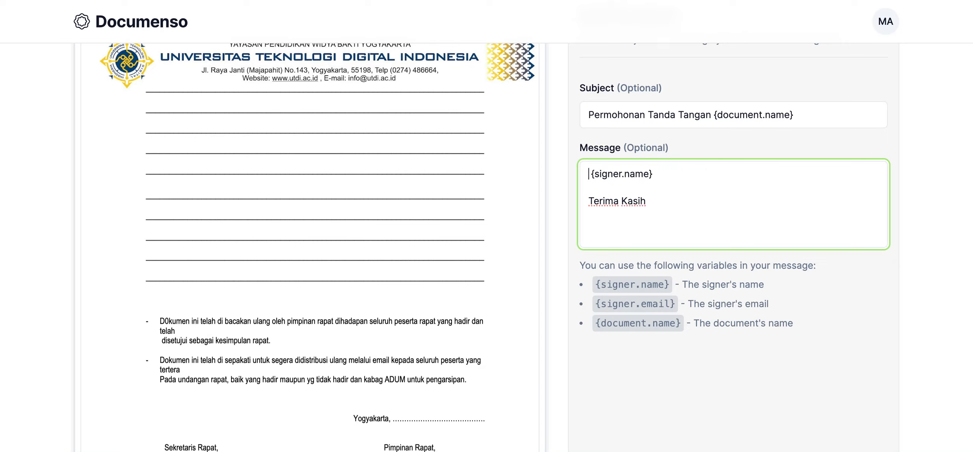
{"action": "type", "text": "Dear"}
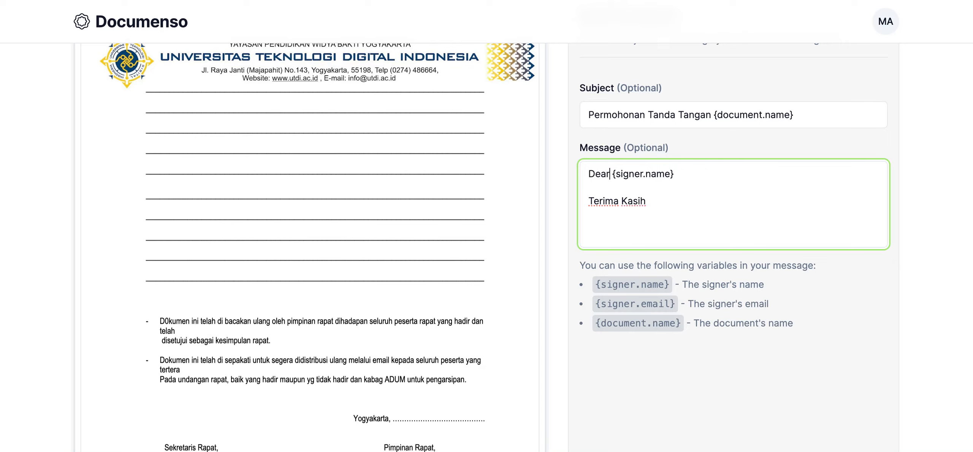
{"action": "key", "text": "ctrl+v"}
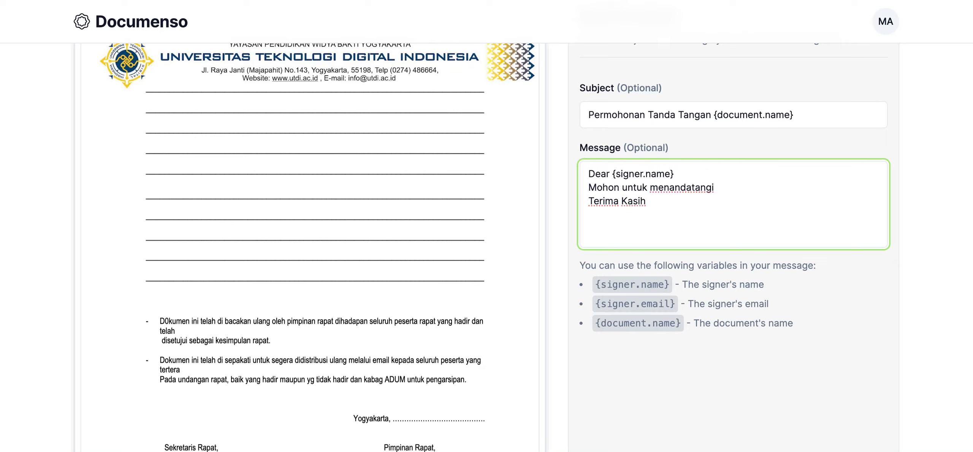
{"action": "key", "text": "Return"}
- Send the document with the custom subject and message to its signers
{"action": "scroll", "coordinate": [784, 222], "scroll_direction": "down", "scroll_amount": 3}
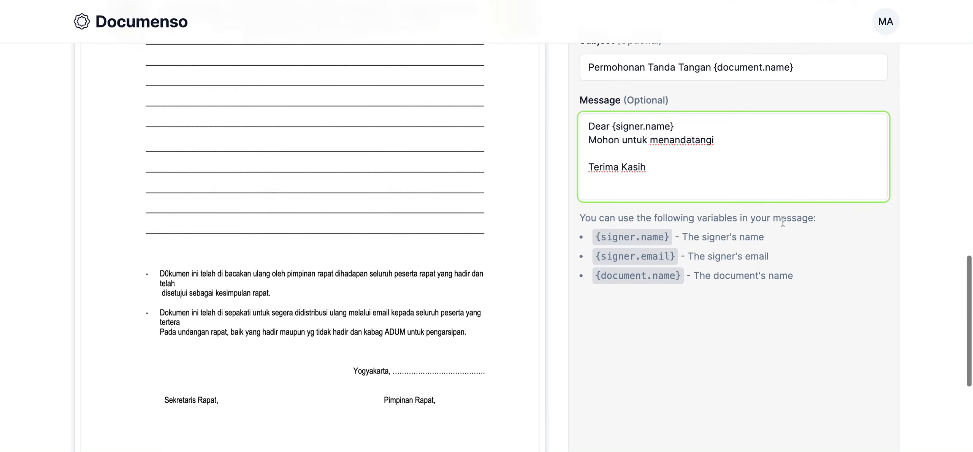
{"action": "scroll", "coordinate": [793, 265], "scroll_direction": "down", "scroll_amount": 4}
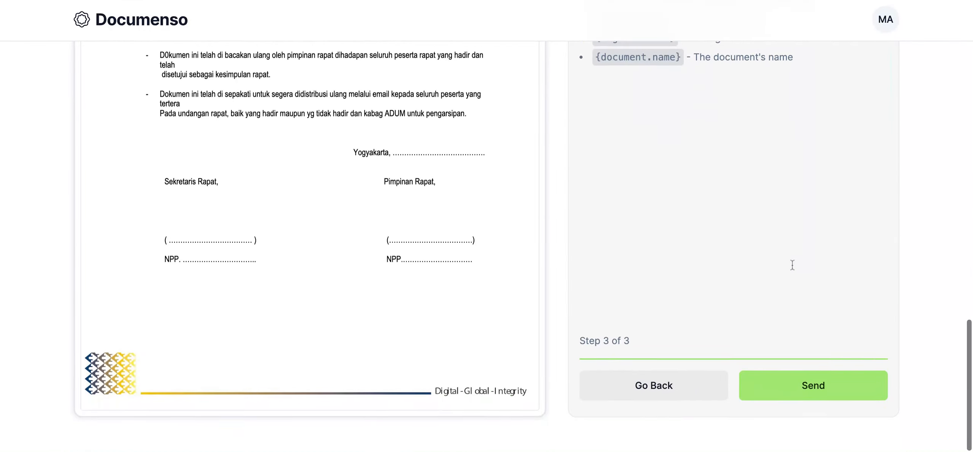
{"action": "scroll", "coordinate": [622, 264], "scroll_direction": "up", "scroll_amount": 7}
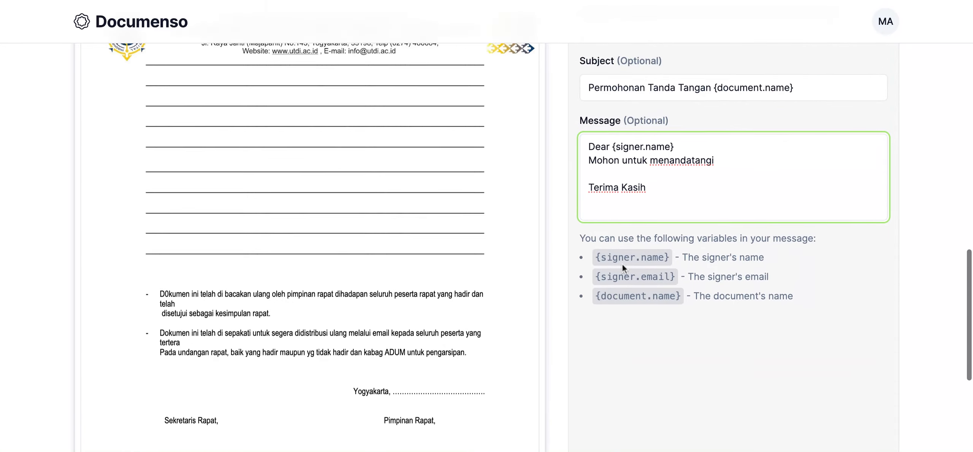
{"action": "scroll", "coordinate": [801, 233], "scroll_direction": "down", "scroll_amount": 7}
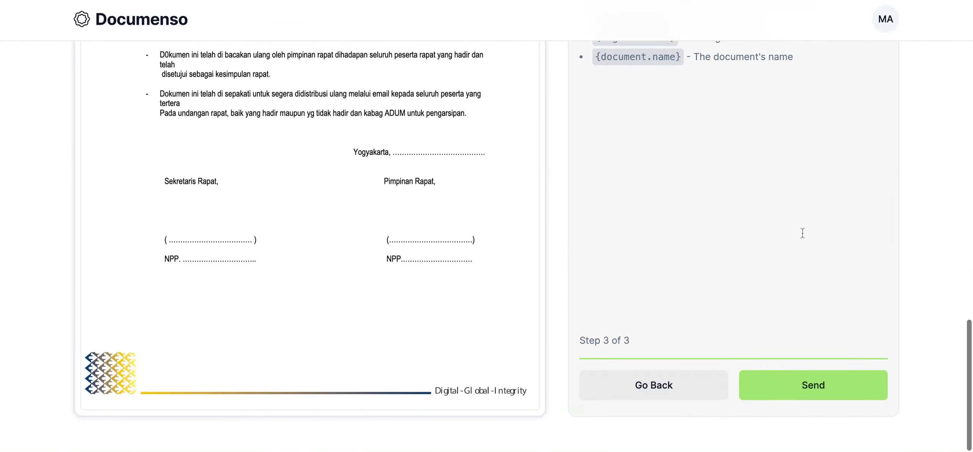
{"action": "left_click", "coordinate": [817, 387]}
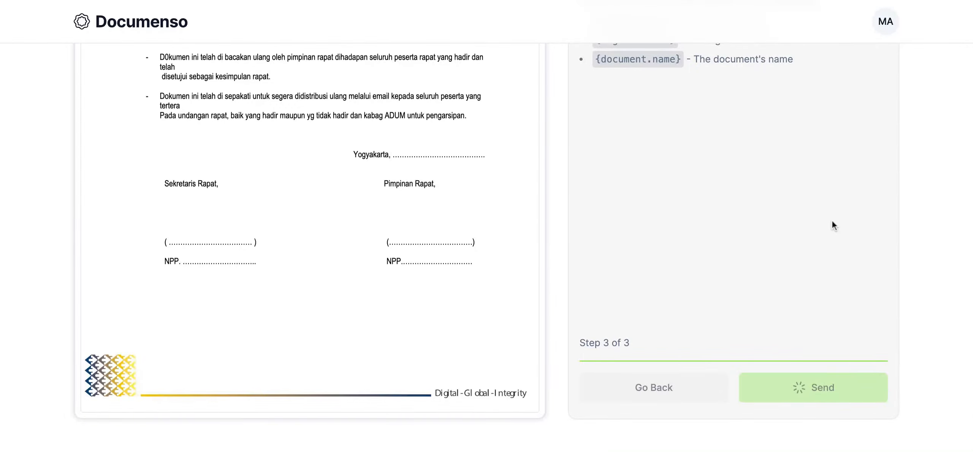
{"action": "scroll", "coordinate": [832, 226], "scroll_direction": "up", "scroll_amount": 10}
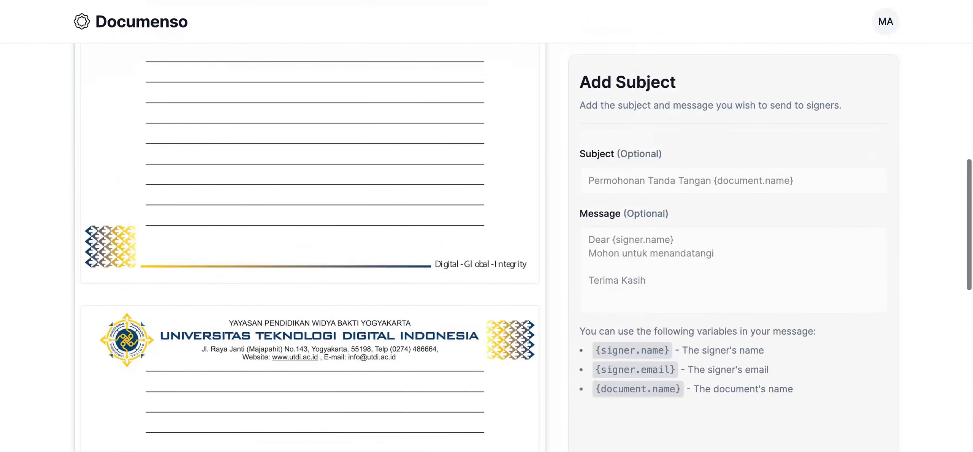
{"action": "scroll", "coordinate": [832, 225], "scroll_direction": "down", "scroll_amount": 10}
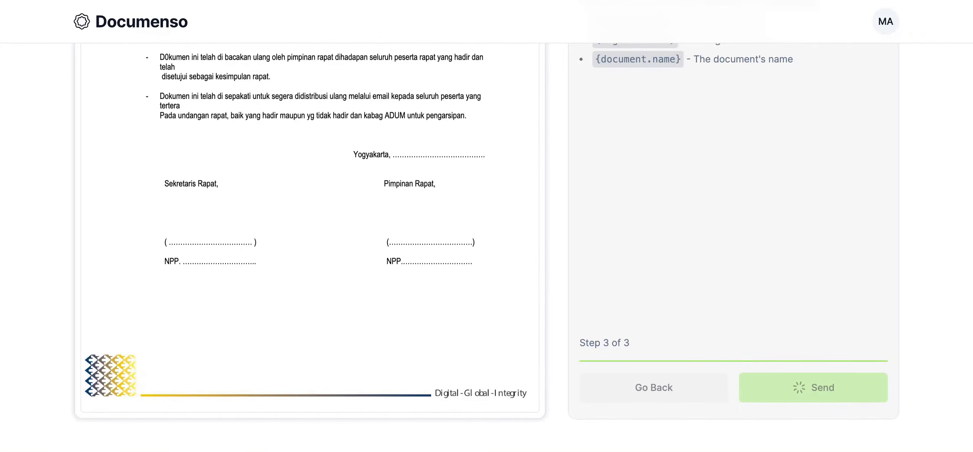
{"action": "scroll", "coordinate": [828, 230], "scroll_direction": "up", "scroll_amount": 10}
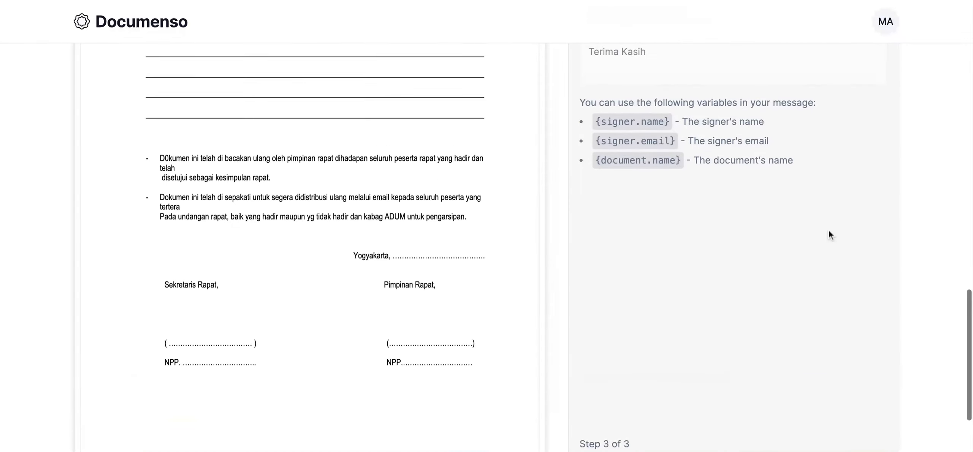
{"action": "scroll", "coordinate": [779, 214], "scroll_direction": "down", "scroll_amount": 10}
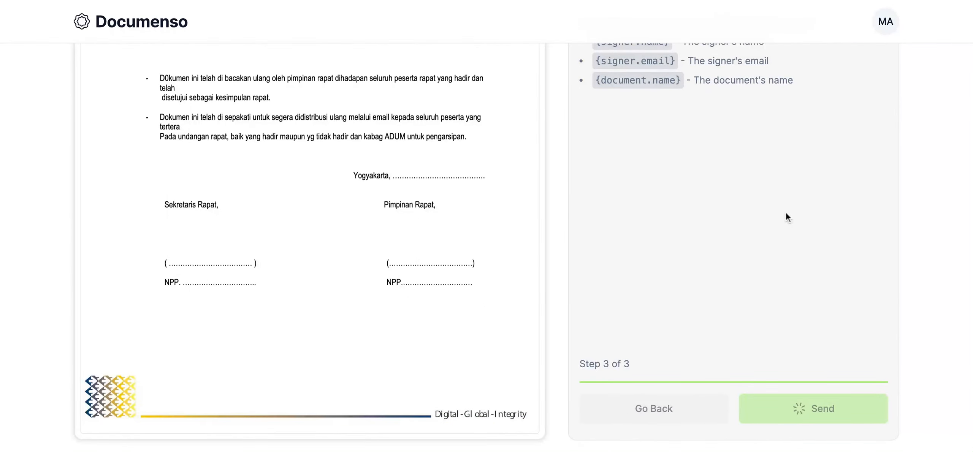
{"action": "scroll", "coordinate": [723, 248], "scroll_direction": "up", "scroll_amount": 10}
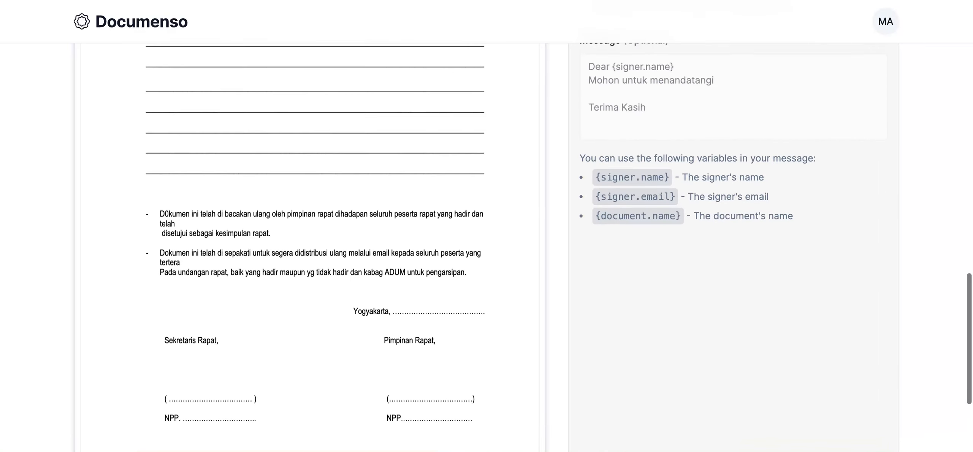
{"action": "scroll", "coordinate": [310, 247], "scroll_direction": "up", "scroll_amount": 8}
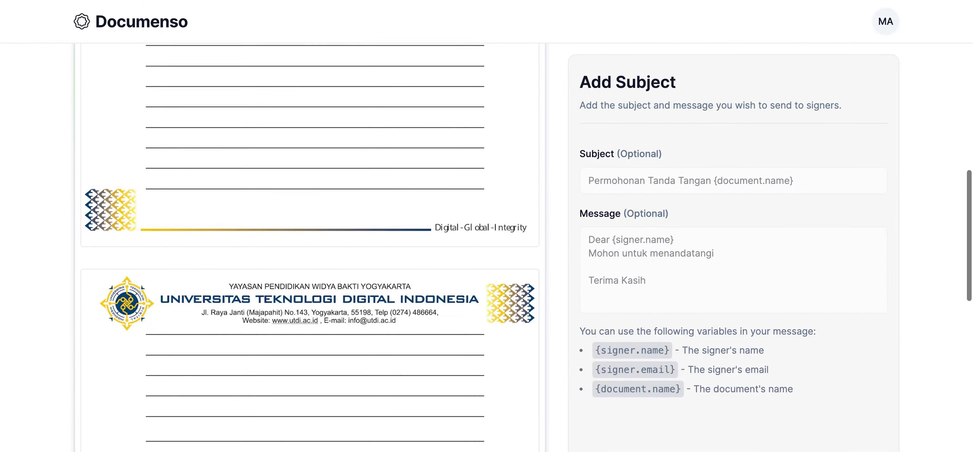
{"action": "scroll", "coordinate": [310, 247], "scroll_direction": "up", "scroll_amount": 10}
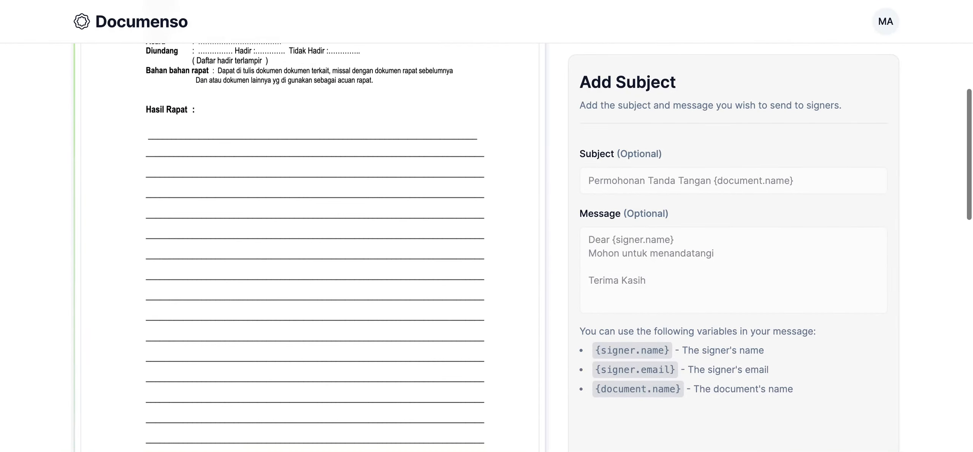
{"action": "scroll", "coordinate": [776, 241], "scroll_direction": "down", "scroll_amount": 10}
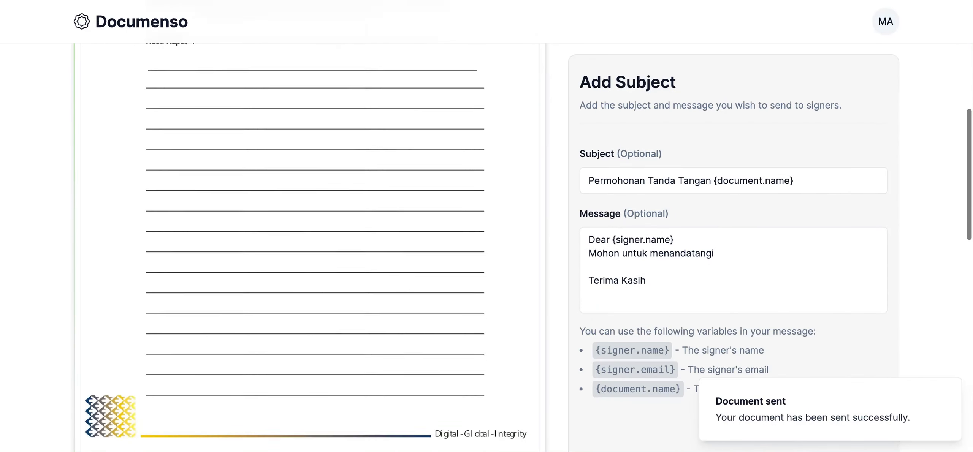
{"action": "scroll", "coordinate": [775, 241], "scroll_direction": "down", "scroll_amount": 3}
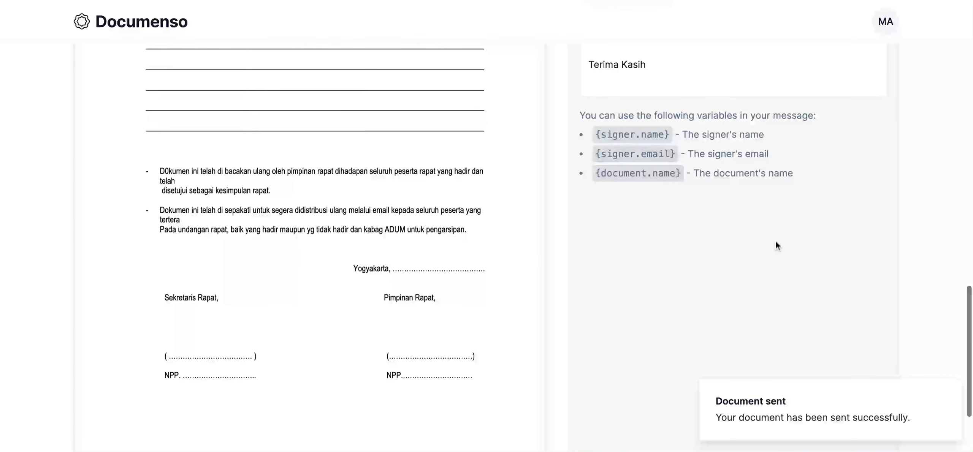
{"action": "scroll", "coordinate": [706, 274], "scroll_direction": "down", "scroll_amount": 2}
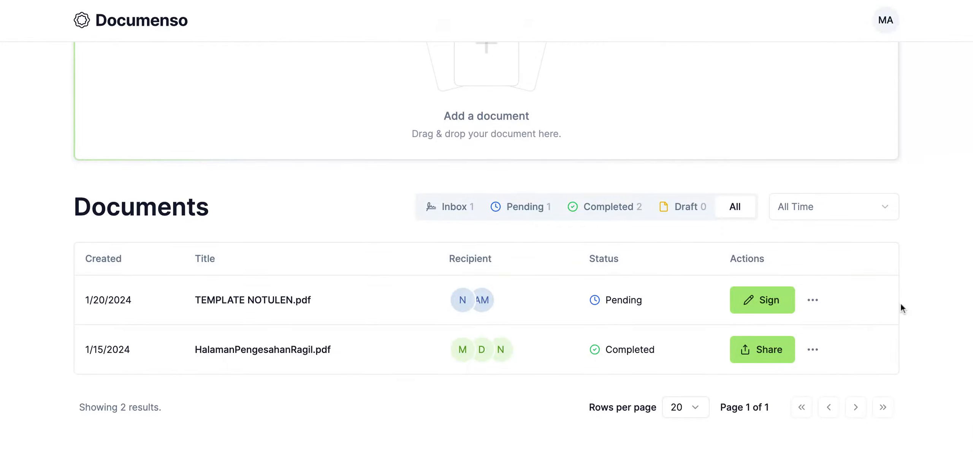
- Open the pending TEMPLATE NOTULEN.pdf from the documents list for signing
{"action": "scroll", "coordinate": [901, 303], "scroll_direction": "up", "scroll_amount": 1}
{"action": "scroll", "coordinate": [614, 312], "scroll_direction": "up", "scroll_amount": 3}
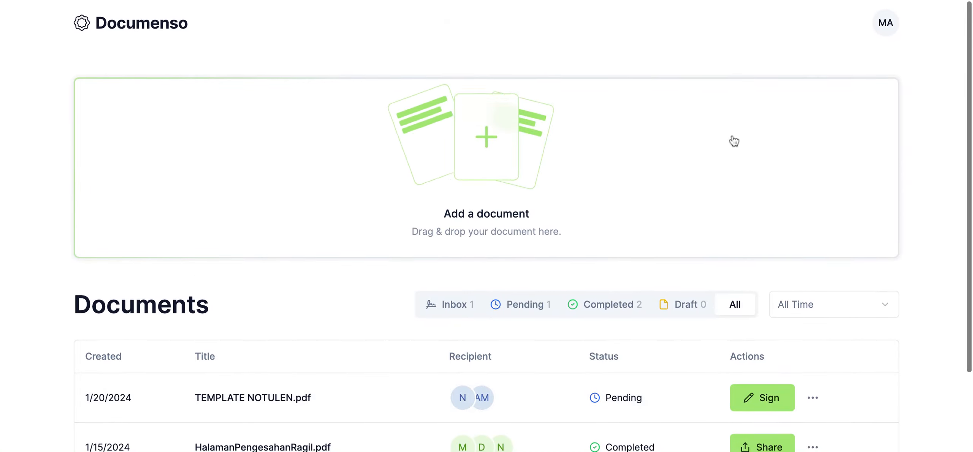
{"action": "mouse_move", "coordinate": [479, 398]}
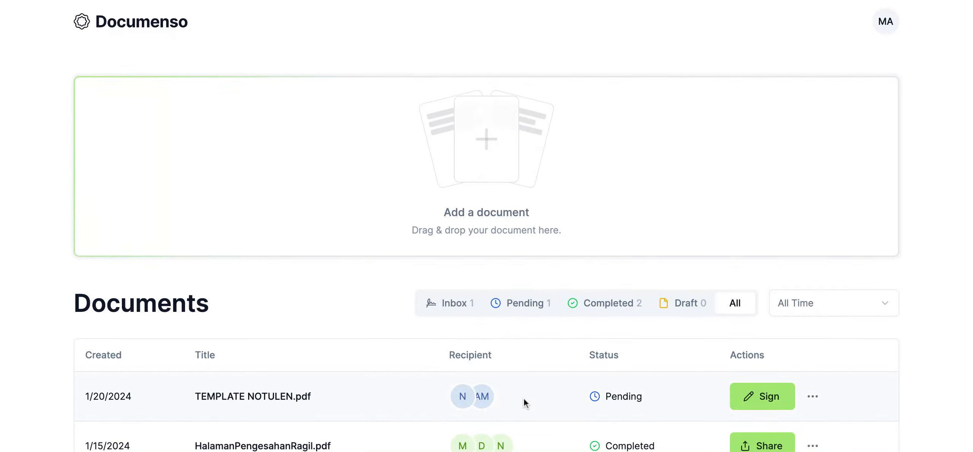
{"action": "scroll", "coordinate": [904, 169], "scroll_direction": "down", "scroll_amount": 3}
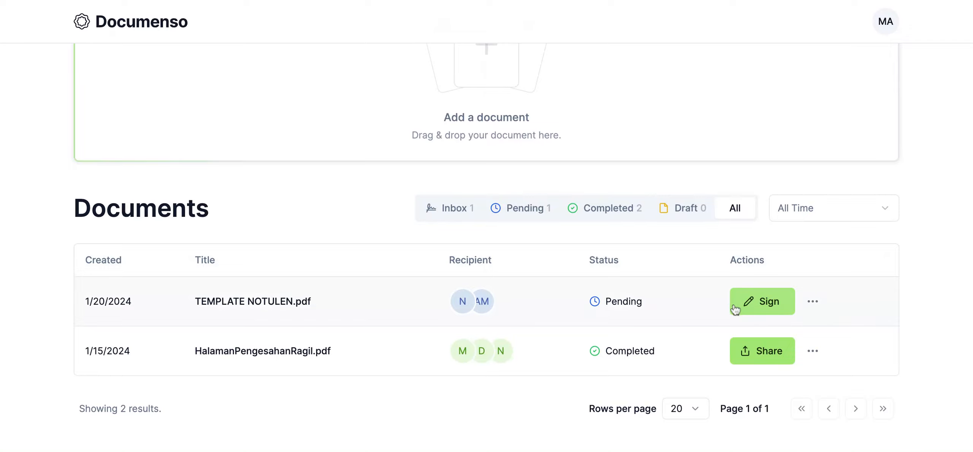
{"action": "left_click", "coordinate": [746, 306]}
- Draw a freehand signature and fill the signature and name fields under Sekretaris Rapat on the last page
{"action": "scroll", "coordinate": [921, 271], "scroll_direction": "down", "scroll_amount": 3}
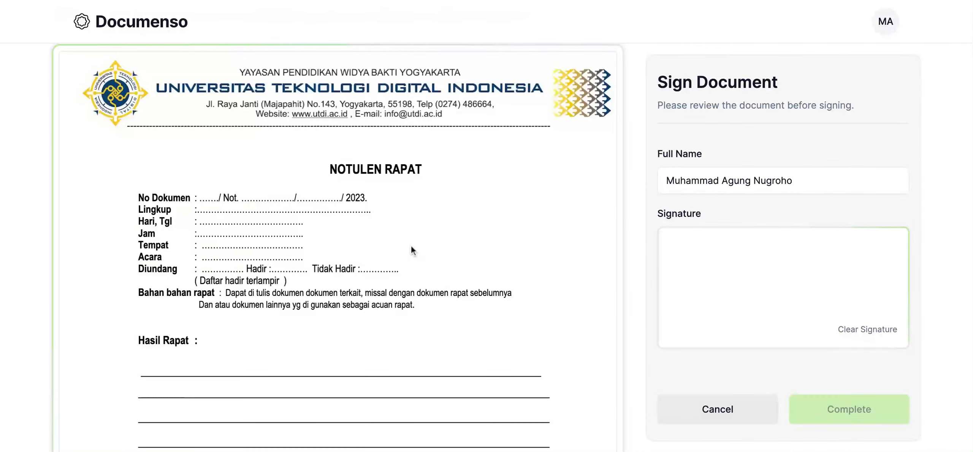
{"action": "scroll", "coordinate": [514, 270], "scroll_direction": "down", "scroll_amount": 3}
{"action": "scroll", "coordinate": [514, 271], "scroll_direction": "down", "scroll_amount": 5}
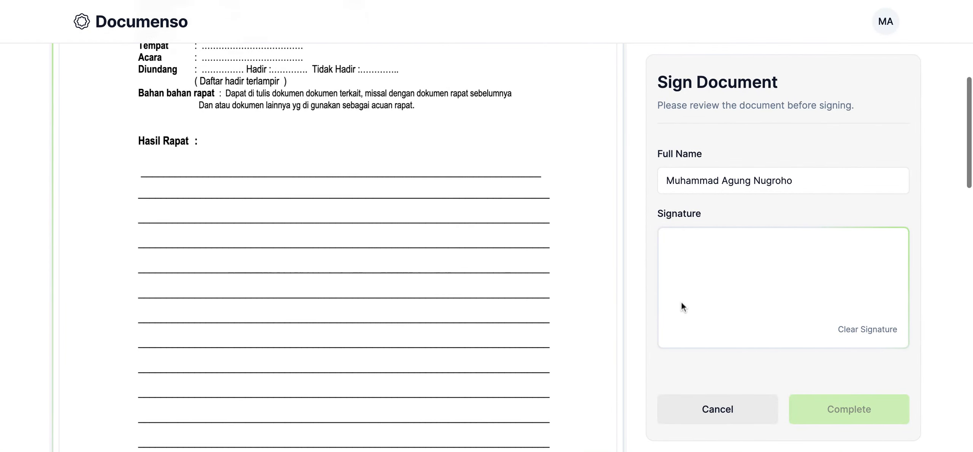
{"action": "scroll", "coordinate": [764, 285], "scroll_direction": "down", "scroll_amount": 5}
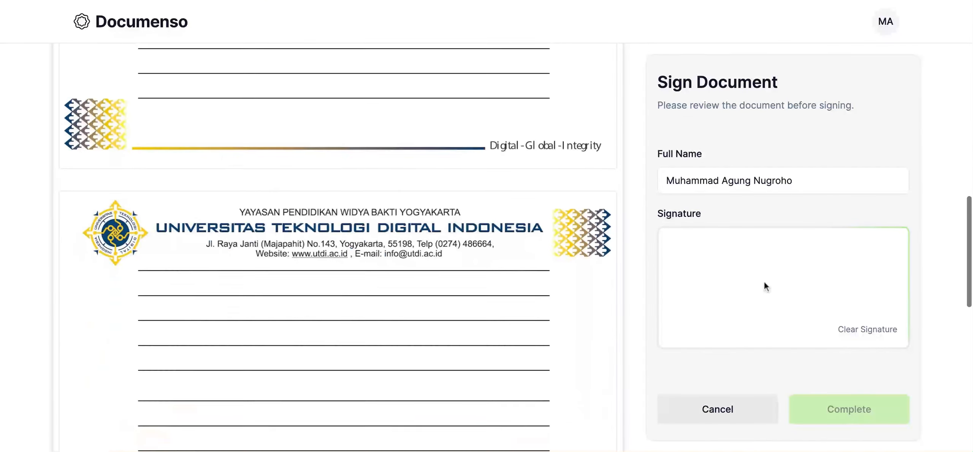
{"action": "scroll", "coordinate": [532, 340], "scroll_direction": "down", "scroll_amount": 4}
{"action": "scroll", "coordinate": [531, 336], "scroll_direction": "down", "scroll_amount": 7}
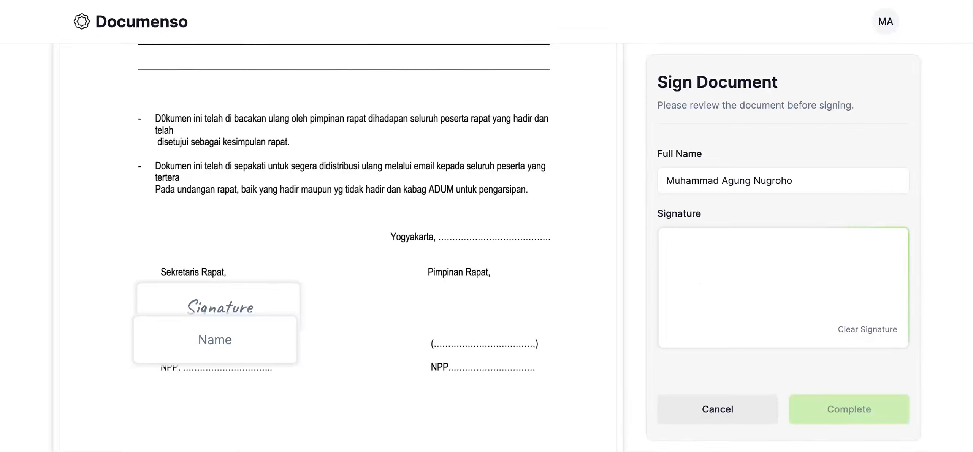
{"action": "mouse_move", "coordinate": [699, 284]}
{"action": "left_mouse_down"}
{"action": "mouse_move", "coordinate": [783, 261]}
{"action": "mouse_move", "coordinate": [778, 283]}
{"action": "mouse_move", "coordinate": [878, 273]}
{"action": "mouse_move", "coordinate": [802, 293]}
{"action": "mouse_move", "coordinate": [813, 320]}
{"action": "mouse_move", "coordinate": [848, 292]}
{"action": "mouse_move", "coordinate": [726, 303]}
{"action": "mouse_move", "coordinate": [745, 323]}
{"action": "left_mouse_up"}
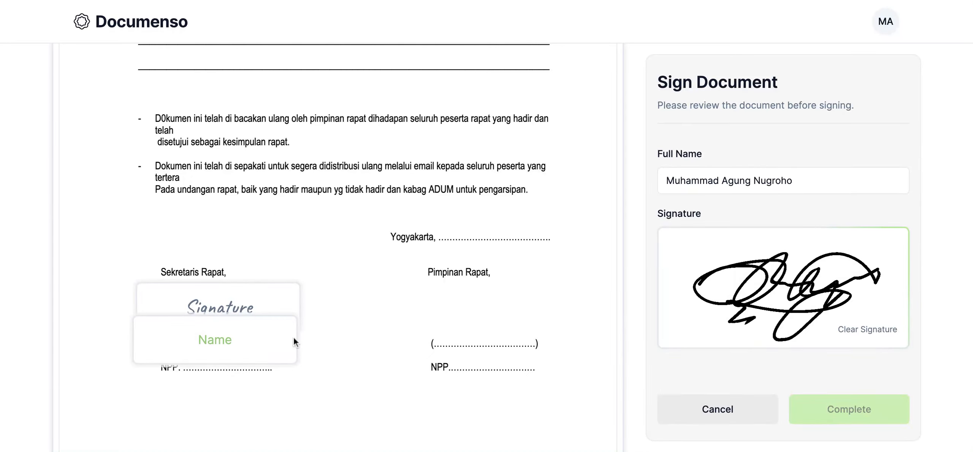
{"action": "left_click", "coordinate": [234, 304]}
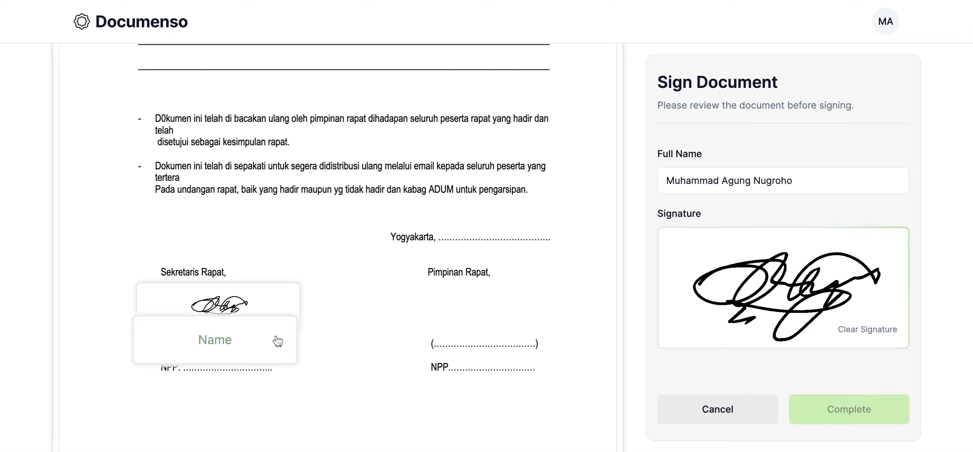
{"action": "left_click", "coordinate": [244, 345]}
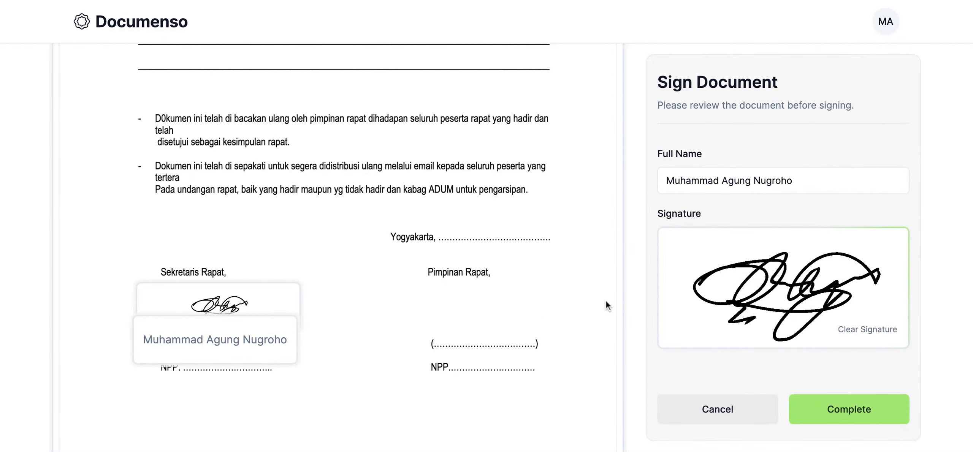
- Replace the signer's full name with a shortened name plus the degree S.Kom and refill the Sekretaris Rapat name field with it
{"action": "scroll", "coordinate": [606, 302], "scroll_direction": "down", "scroll_amount": 3}
{"action": "left_click", "coordinate": [827, 183]}
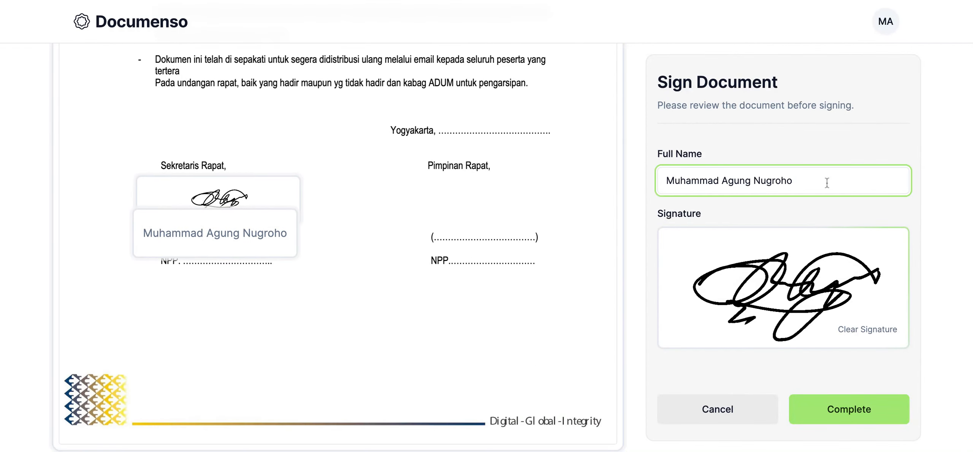
{"action": "key", "text": "shift+Left"}
{"action": "key", "text": "shift+Left"}
{"action": "key", "text": "shift+Left"}
{"action": "key", "text": "shift+Left"}
{"action": "key", "text": "shift+Left"}
{"action": "key", "text": "shift+Left"}
{"action": "key", "text": "shift+Left"}
{"action": "key", "text": "shift+Left"}
{"action": "key", "text": "shift+Left"}
{"action": "key", "text": "shift+Left"}
{"action": "key", "text": "shift+Left"}
{"action": "key", "text": "shift+Left"}
{"action": "key", "text": "shift+Left"}
{"action": "key", "text": "shift+Left"}
{"action": "key", "text": "shift+Left"}
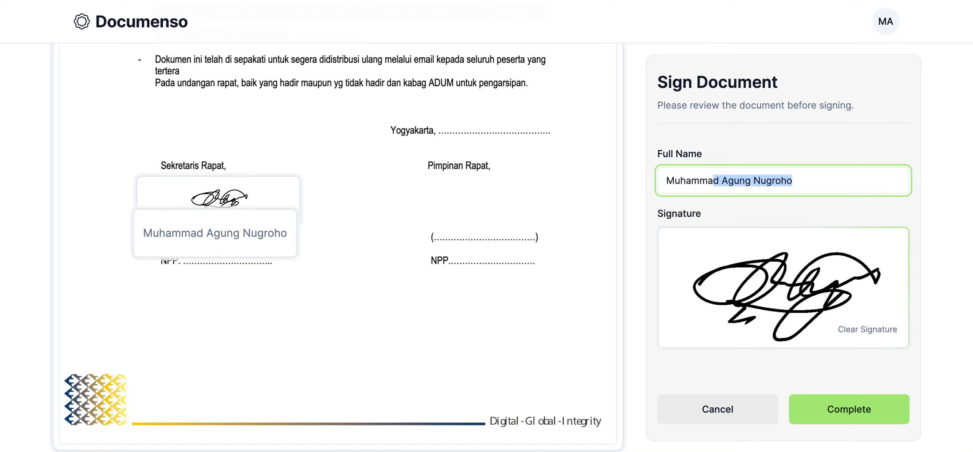
{"action": "key", "text": "shift+Left"}
{"action": "key", "text": "shift+Left"}
{"action": "key", "text": "shift+Left"}
{"action": "key", "text": "shift+Left"}
{"action": "key", "text": "shift+Left"}
{"action": "key", "text": "shift+Left"}
{"action": "key", "text": "shift+Left"}
{"action": "type", "text": "Nu"}
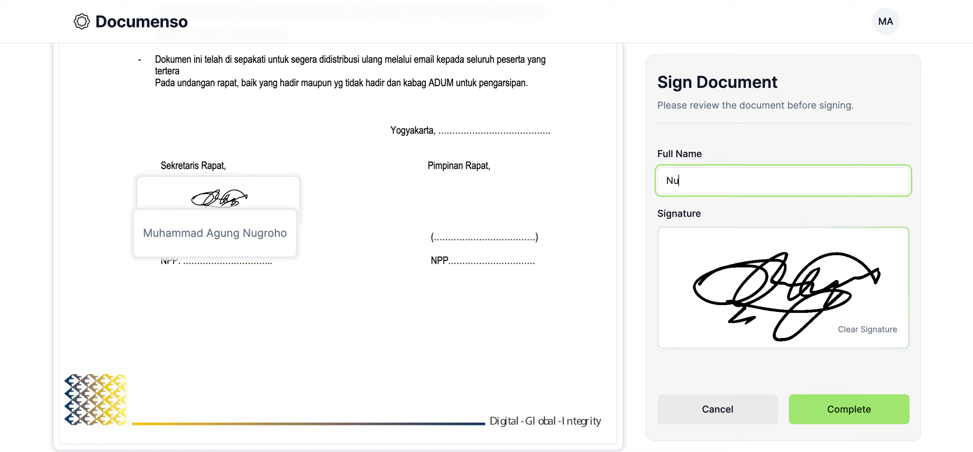
{"action": "type", "text": "groho,  S.Kom"}
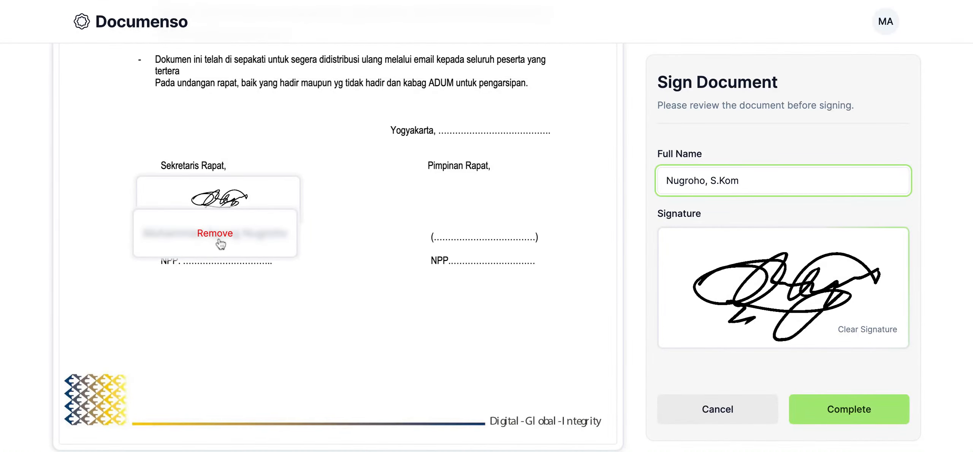
{"action": "left_click", "coordinate": [215, 239]}
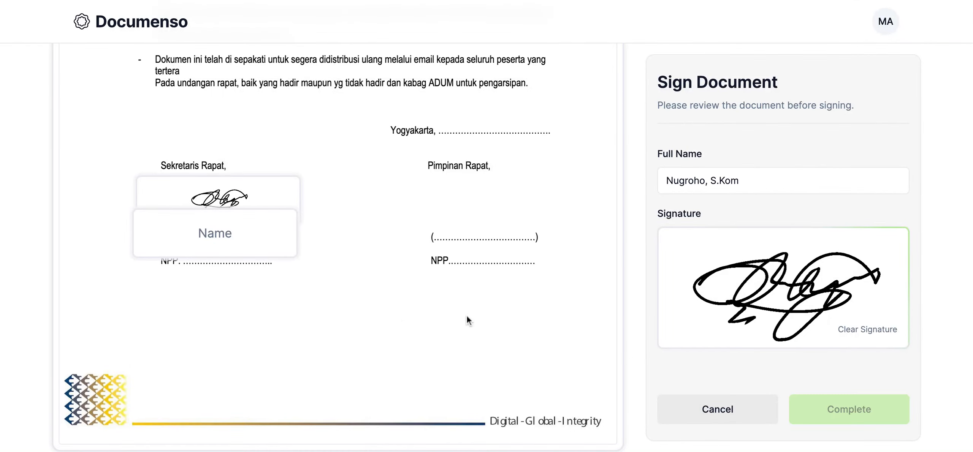
{"action": "left_click", "coordinate": [233, 232]}
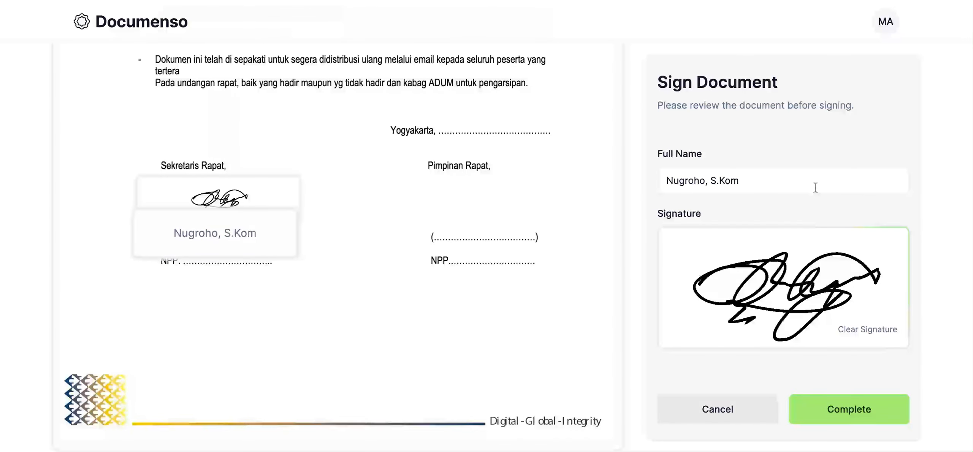
- Complete and confirm the secretary's signing of TEMPLATE NOTULEN.pdf
{"action": "left_click", "coordinate": [815, 187]}
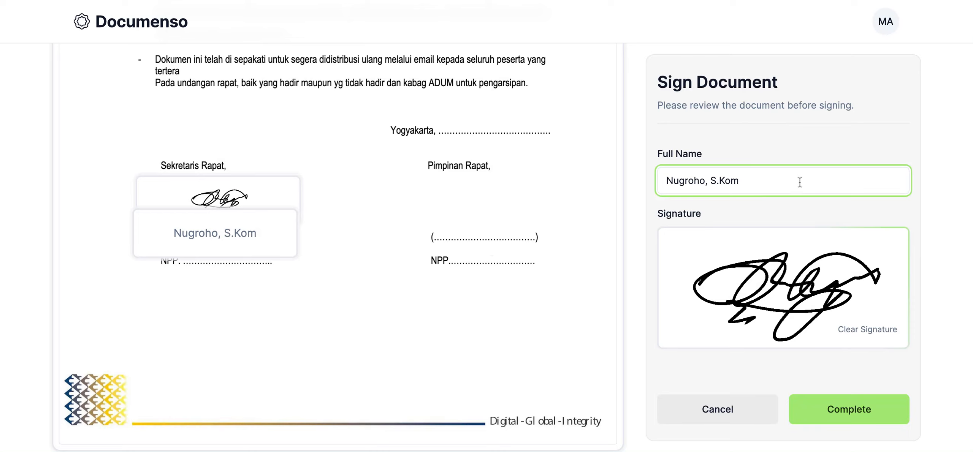
{"action": "scroll", "coordinate": [945, 190], "scroll_direction": "down", "scroll_amount": 2}
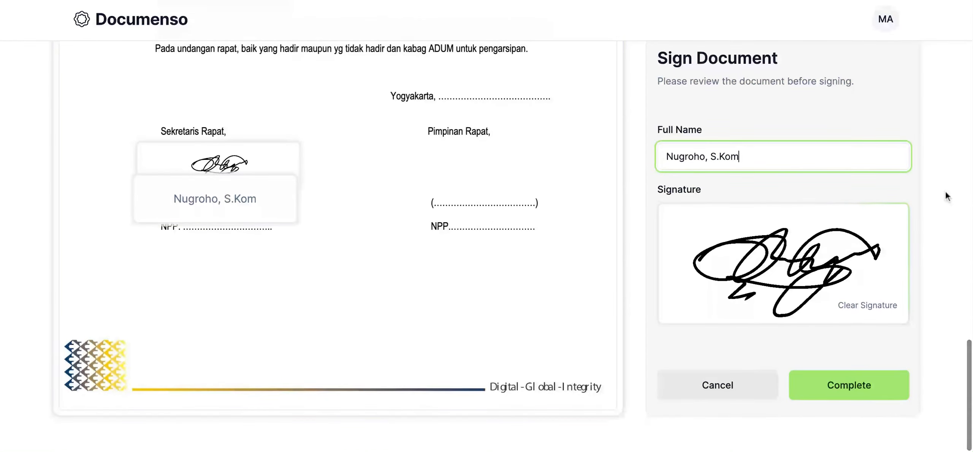
{"action": "left_click", "coordinate": [856, 396]}
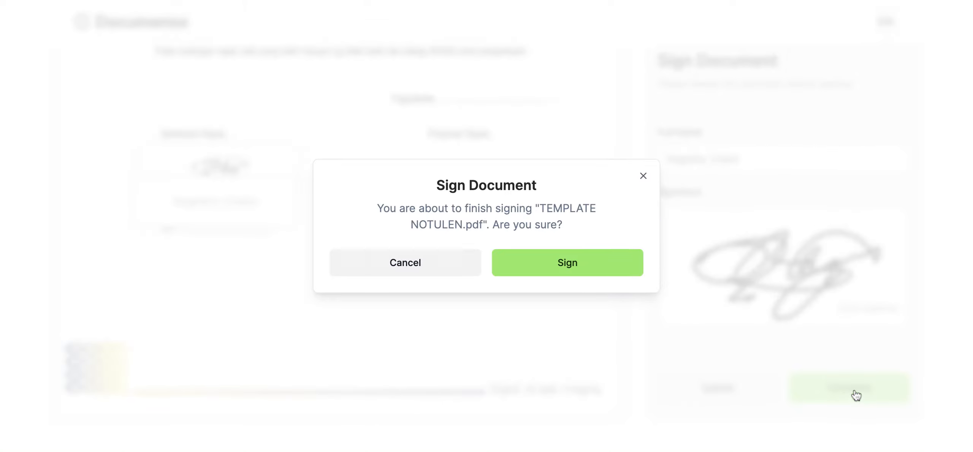
{"action": "left_click", "coordinate": [554, 265]}
{"action": "scroll", "coordinate": [440, 259], "scroll_direction": "down", "scroll_amount": 2}
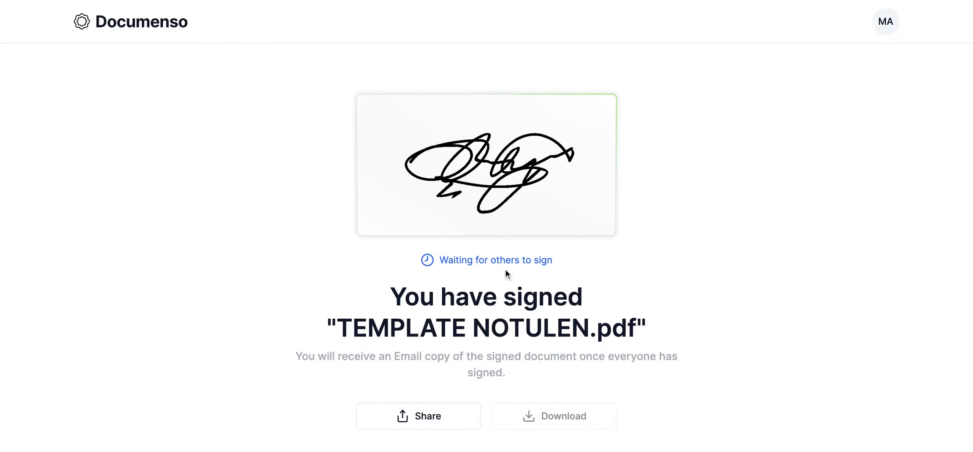
{"action": "scroll", "coordinate": [506, 272], "scroll_direction": "down", "scroll_amount": 1}
{"action": "scroll", "coordinate": [506, 272], "scroll_direction": "down", "scroll_amount": 1}
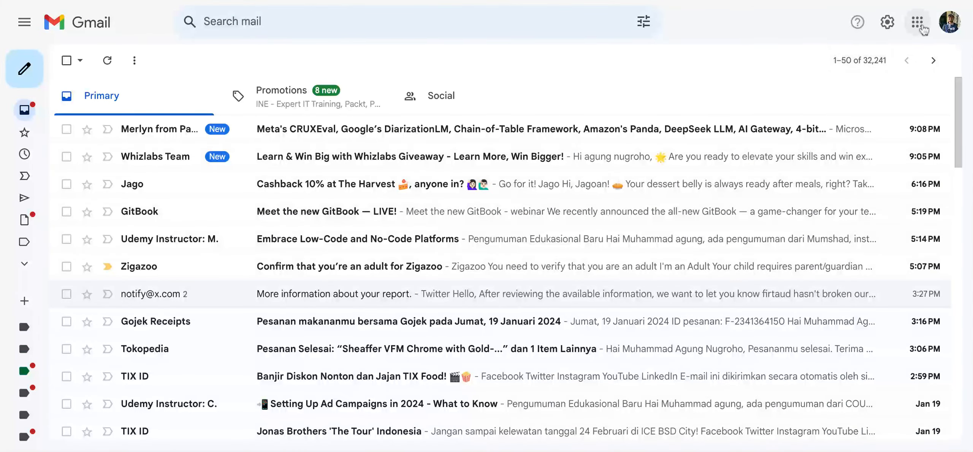
- Switch Gmail to the signer's university account and reload the mailbox
{"action": "left_click", "coordinate": [949, 27]}
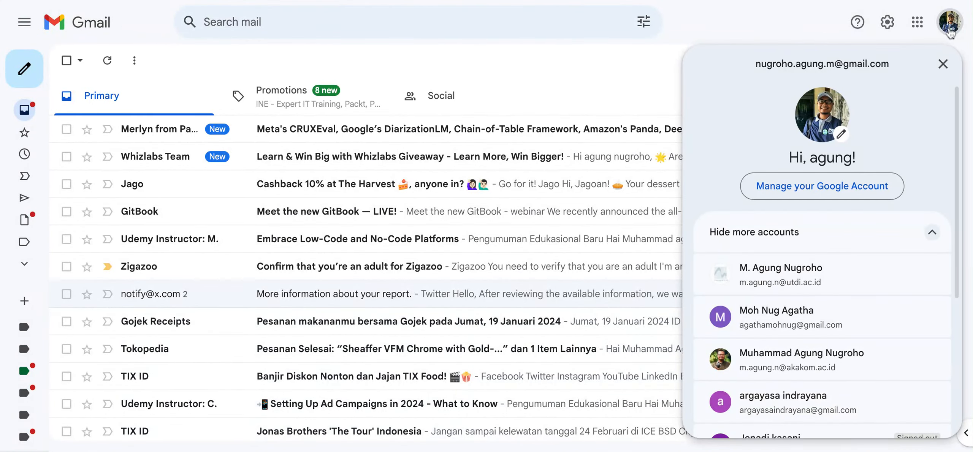
{"action": "left_click", "coordinate": [755, 276]}
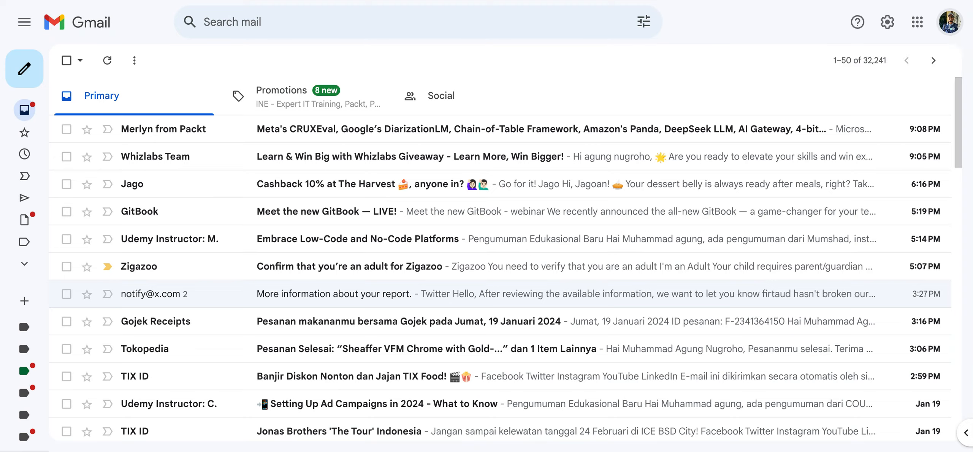
{"action": "key", "text": "super+r"}
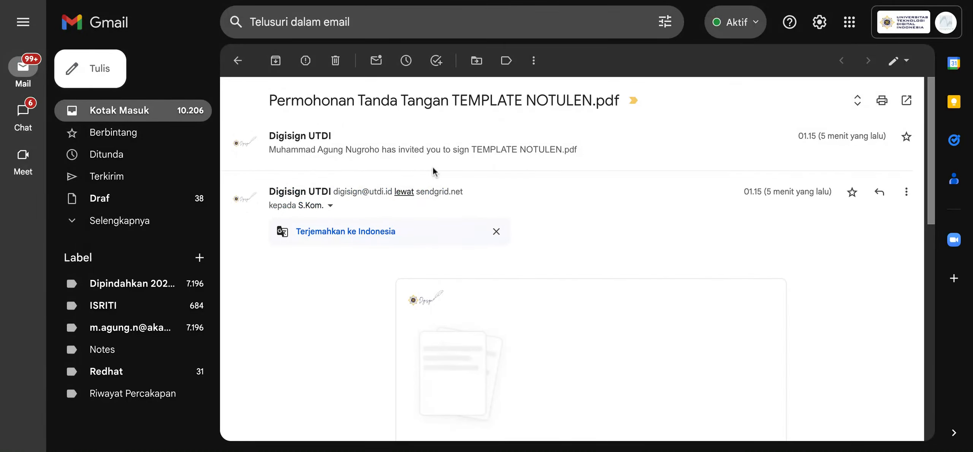
- Open the document for signing from the "Permohonan Tanda Tangan TEMPLATE NOTULEN.pdf" invitation email
{"action": "scroll", "coordinate": [641, 233], "scroll_direction": "down", "scroll_amount": 3}
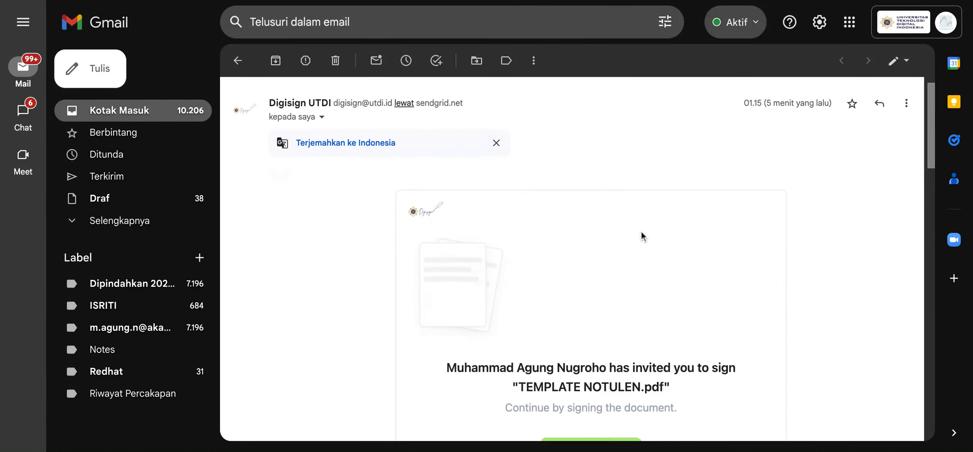
{"action": "scroll", "coordinate": [731, 309], "scroll_direction": "up", "scroll_amount": 3}
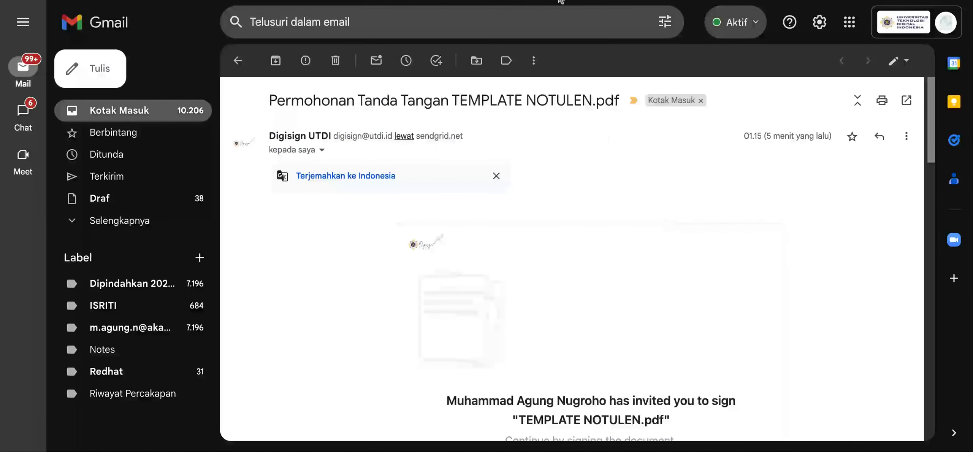
{"action": "scroll", "coordinate": [687, 257], "scroll_direction": "down", "scroll_amount": 3}
{"action": "scroll", "coordinate": [727, 304], "scroll_direction": "up", "scroll_amount": 2}
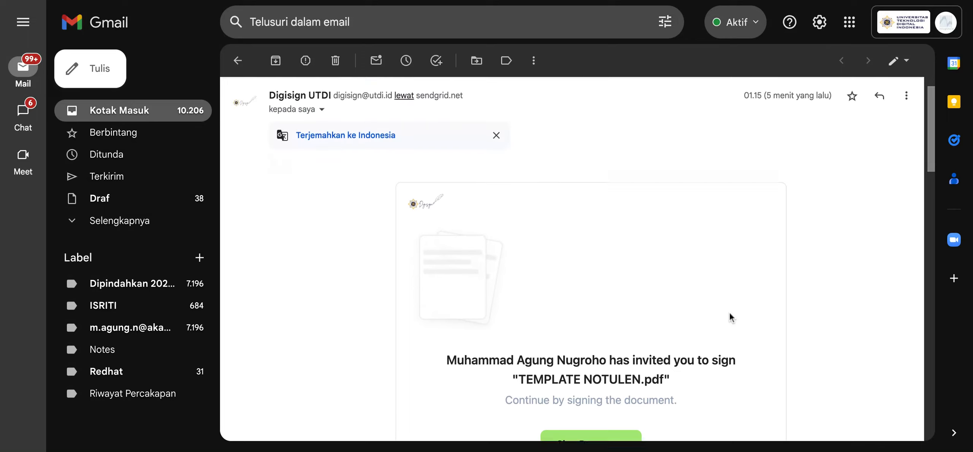
{"action": "scroll", "coordinate": [722, 320], "scroll_direction": "down", "scroll_amount": 2}
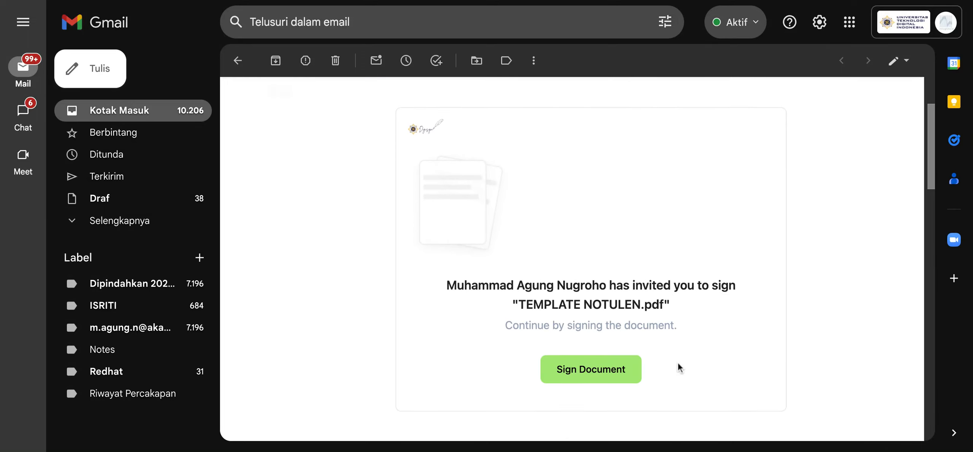
{"action": "scroll", "coordinate": [679, 365], "scroll_direction": "down", "scroll_amount": 1}
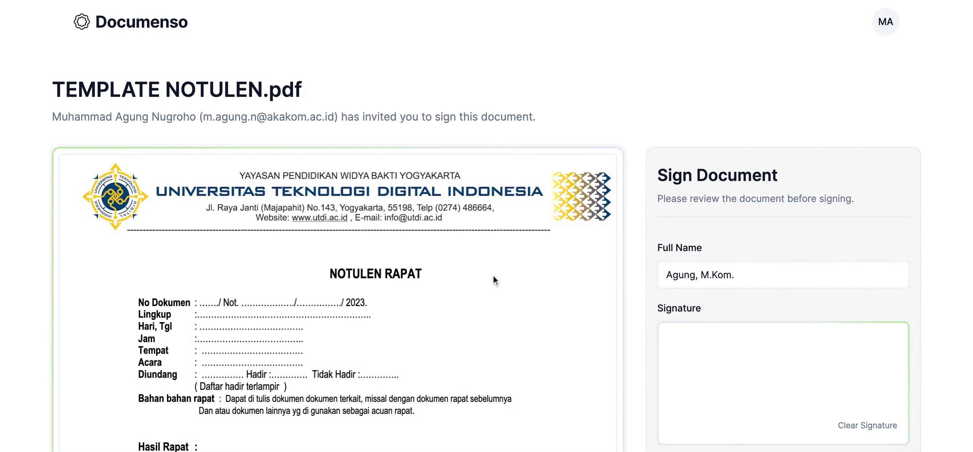
- Review the meeting minutes document through to the signature and name fields under Pimpinan Rapat
{"action": "scroll", "coordinate": [494, 277], "scroll_direction": "down", "scroll_amount": 3}
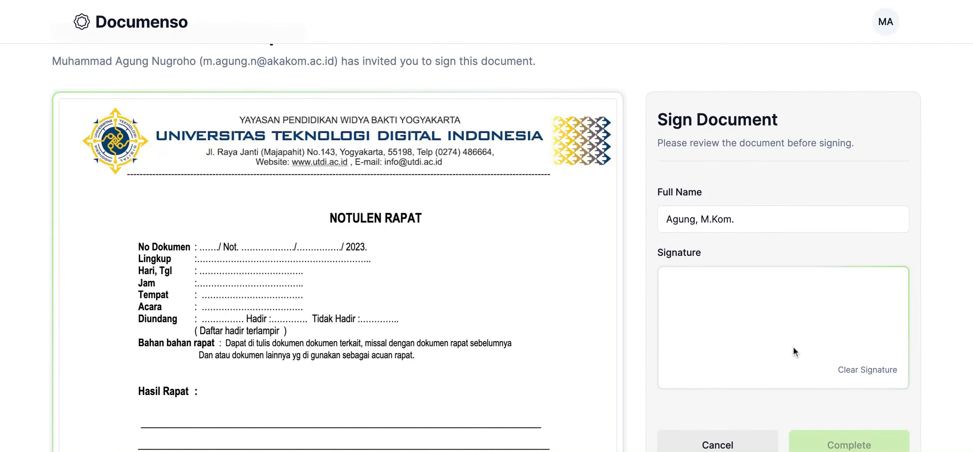
{"action": "scroll", "coordinate": [779, 345], "scroll_direction": "down", "scroll_amount": 4}
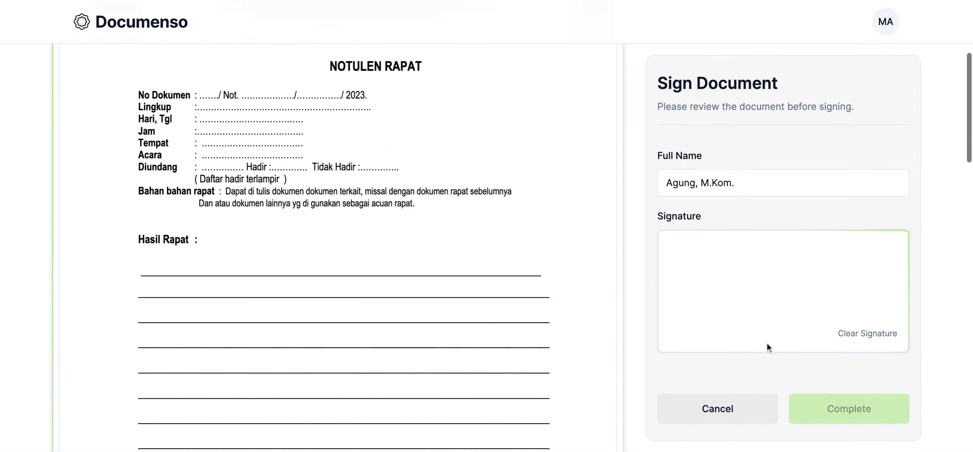
{"action": "scroll", "coordinate": [444, 329], "scroll_direction": "down", "scroll_amount": 9}
{"action": "scroll", "coordinate": [444, 329], "scroll_direction": "down", "scroll_amount": 1}
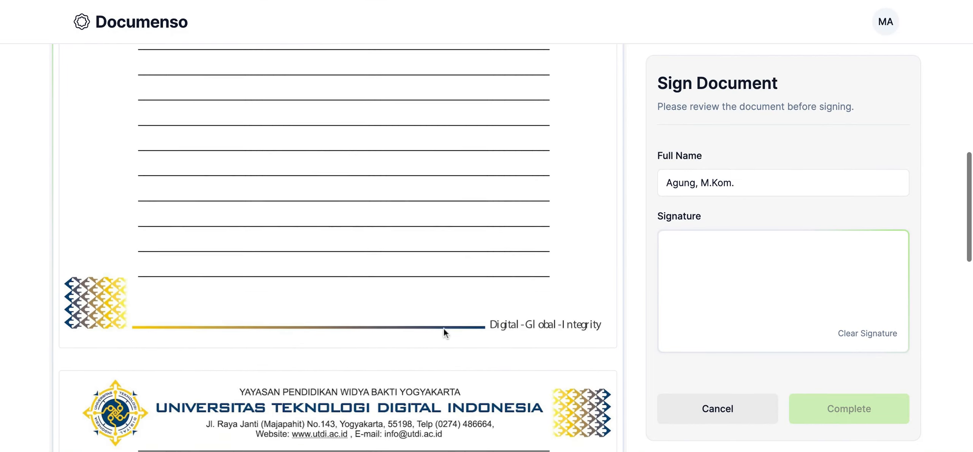
{"action": "scroll", "coordinate": [444, 328], "scroll_direction": "up", "scroll_amount": 3}
{"action": "scroll", "coordinate": [632, 248], "scroll_direction": "down", "scroll_amount": 7}
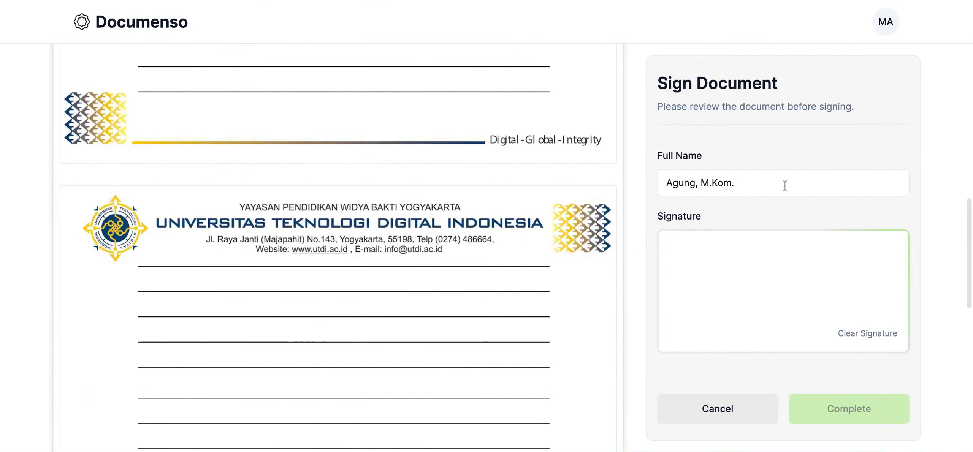
{"action": "scroll", "coordinate": [791, 177], "scroll_direction": "down", "scroll_amount": 3}
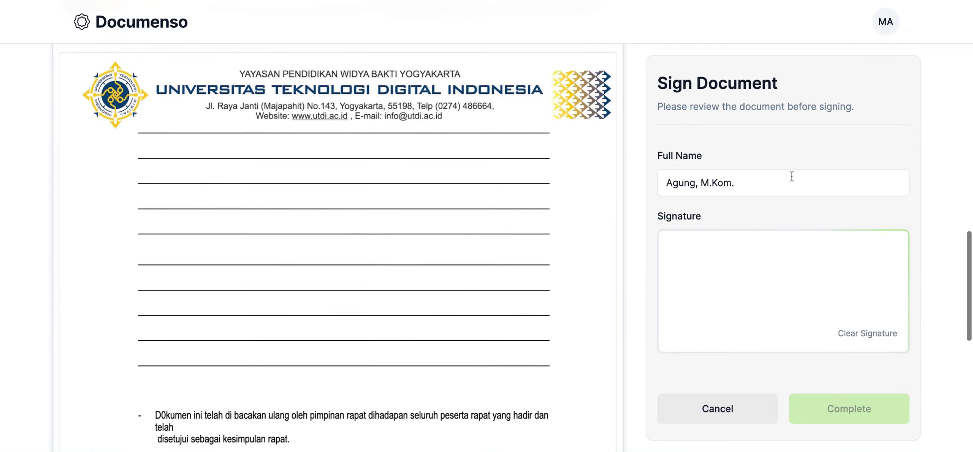
{"action": "scroll", "coordinate": [771, 272], "scroll_direction": "down", "scroll_amount": 2}
{"action": "scroll", "coordinate": [771, 272], "scroll_direction": "down", "scroll_amount": 5}
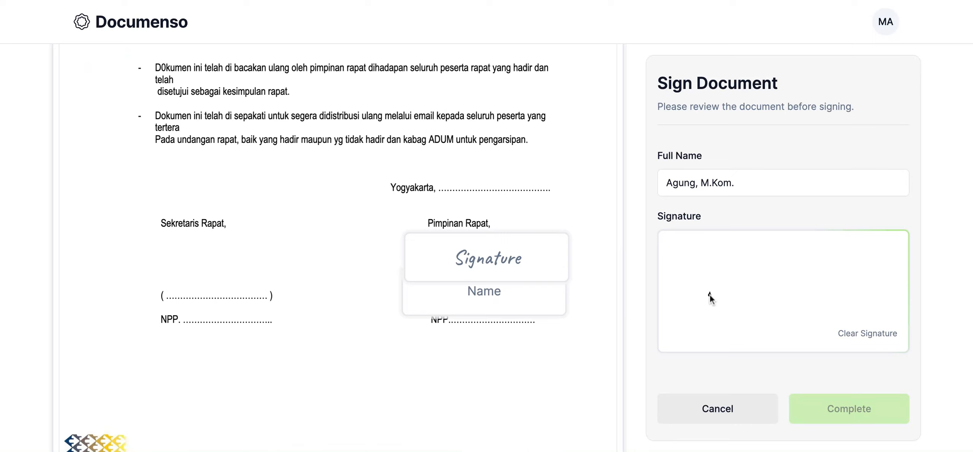
- Draw a freehand signature for the second signer, clearing the first attempt and redrawing it
{"action": "mouse_move", "coordinate": [710, 295]}
{"action": "left_mouse_down"}
{"action": "mouse_move", "coordinate": [808, 283]}
{"action": "mouse_move", "coordinate": [840, 292]}
{"action": "left_mouse_up"}
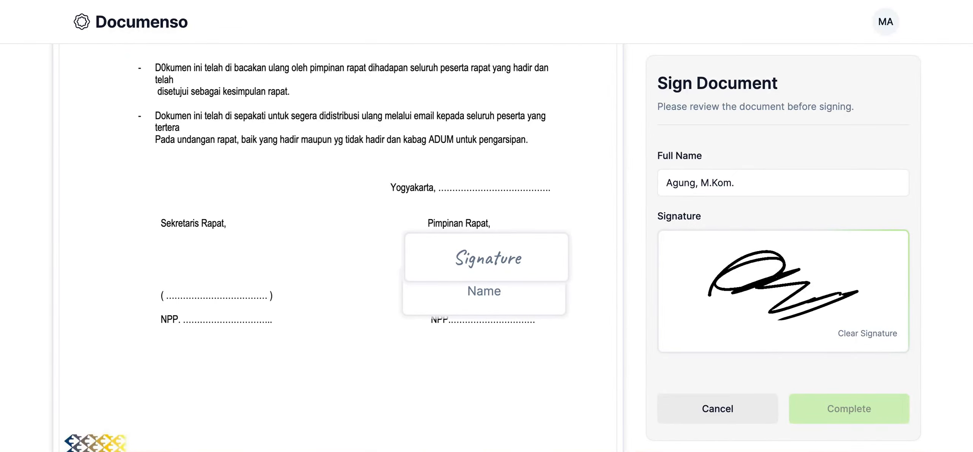
{"action": "left_click", "coordinate": [861, 336]}
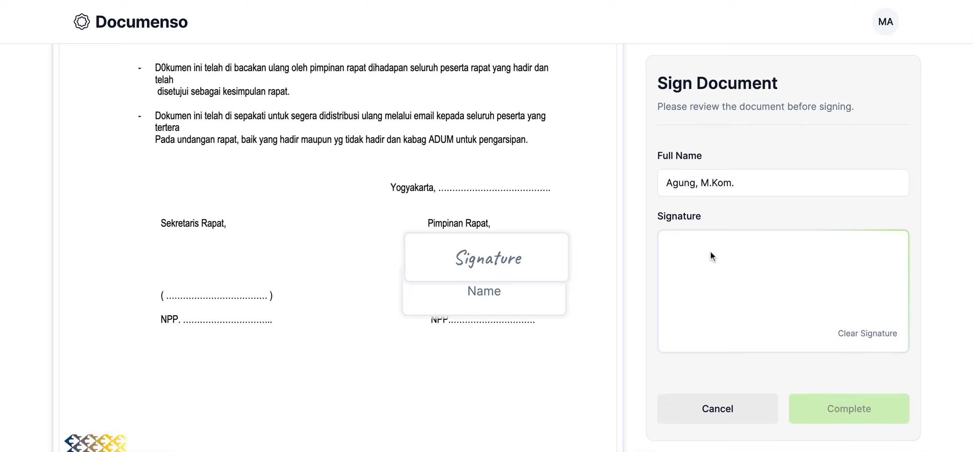
{"action": "mouse_move", "coordinate": [740, 268]}
{"action": "left_mouse_down"}
{"action": "mouse_move", "coordinate": [679, 300]}
{"action": "mouse_move", "coordinate": [776, 264]}
{"action": "mouse_move", "coordinate": [753, 347]}
{"action": "mouse_move", "coordinate": [802, 269]}
{"action": "mouse_move", "coordinate": [882, 273]}
{"action": "left_mouse_up"}
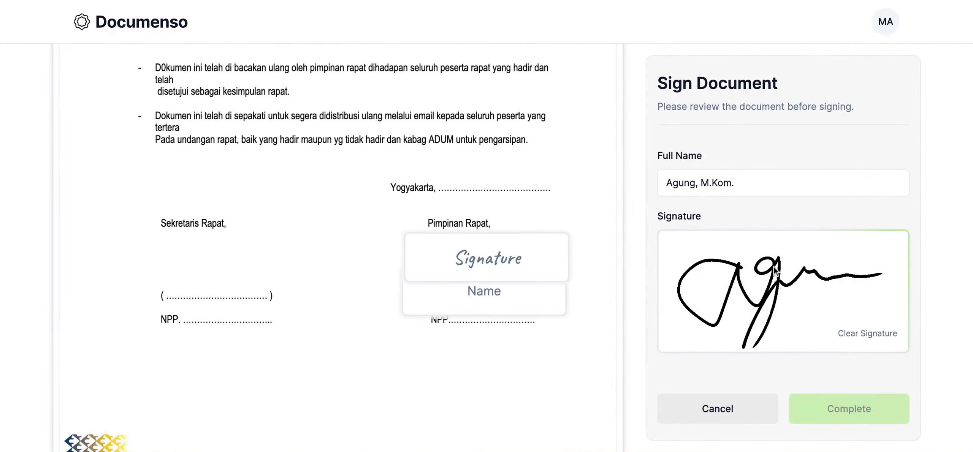
- Fill the signature and name fields under Pimpinan Rapat and confirm the signing of TEMPLATE NOTULEN.pdf
{"action": "left_click", "coordinate": [463, 254]}
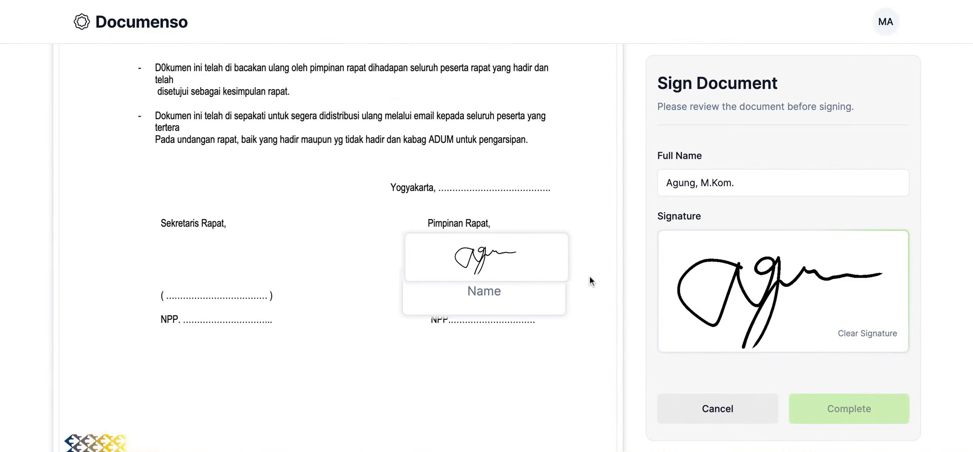
{"action": "left_click", "coordinate": [507, 303]}
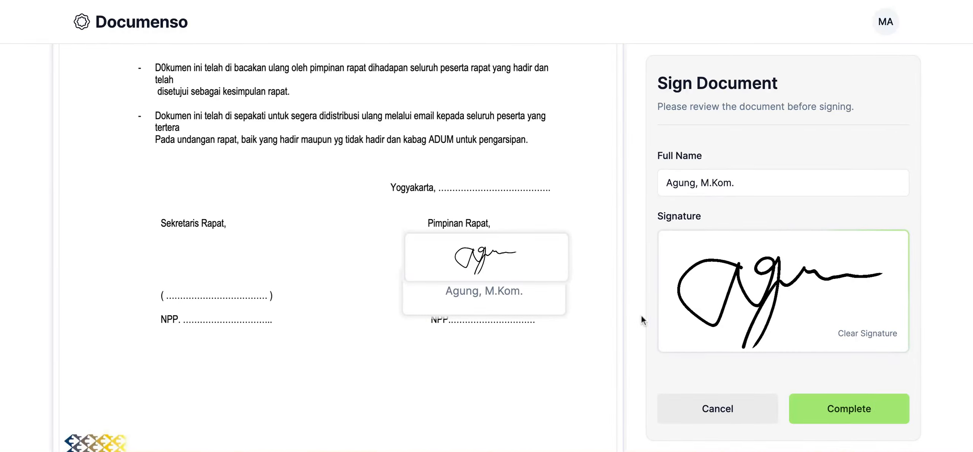
{"action": "left_click", "coordinate": [863, 413]}
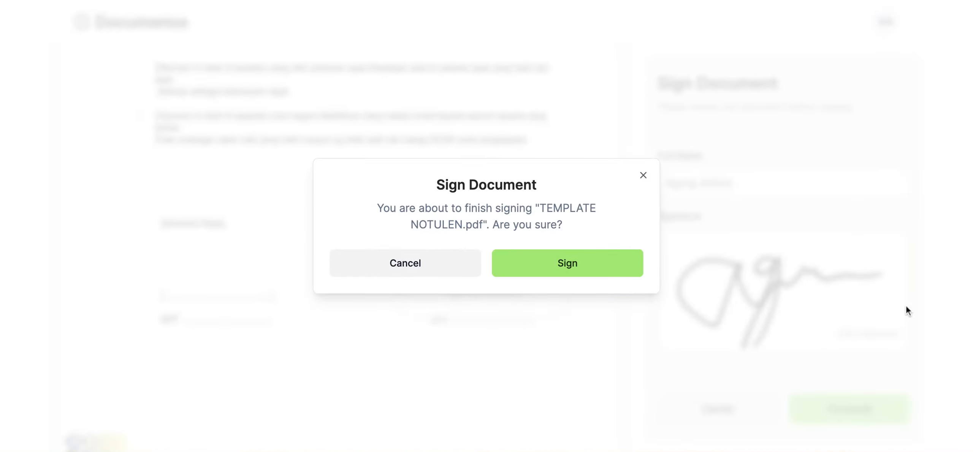
{"action": "left_click", "coordinate": [584, 274]}
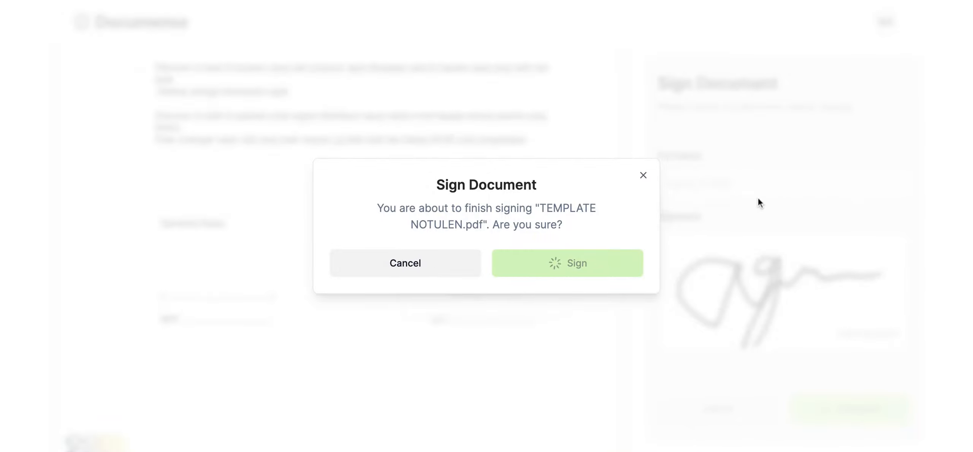